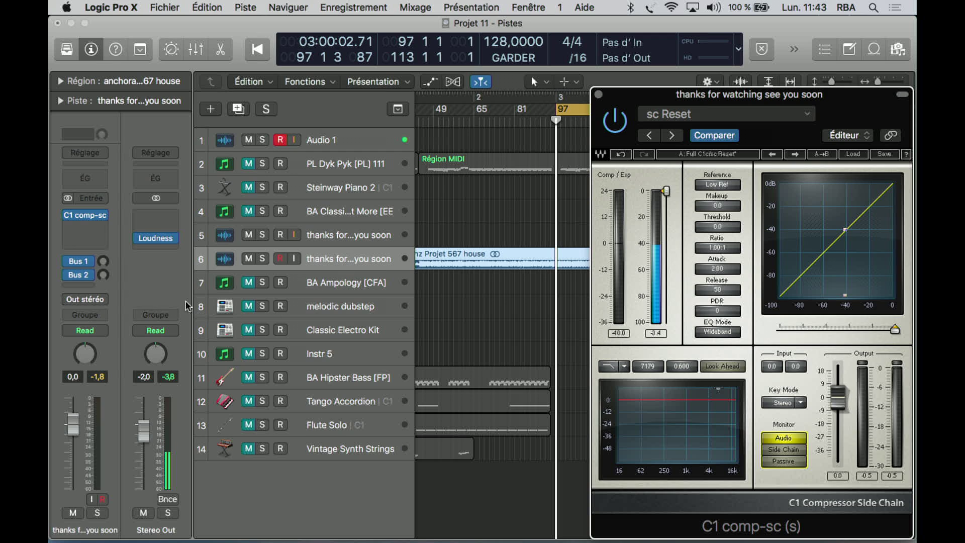
Replace the C1 comp-sc insert on track 6 with Waves C6-SideChain (s) and bring its whole plug-in window into view.
{"action": "left_click", "coordinate": [104, 215]}
{"action": "mouse_move", "coordinate": [160, 490]}
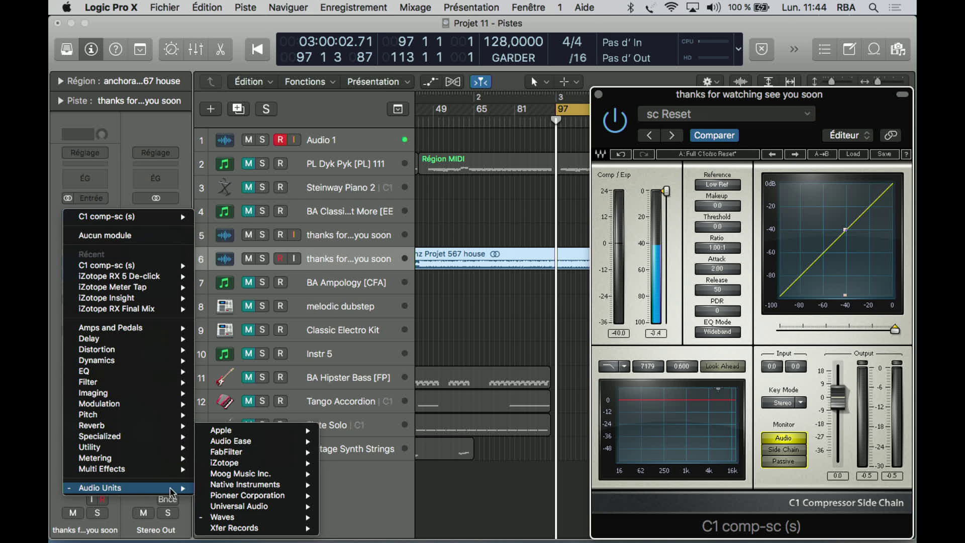
{"action": "mouse_move", "coordinate": [256, 523]}
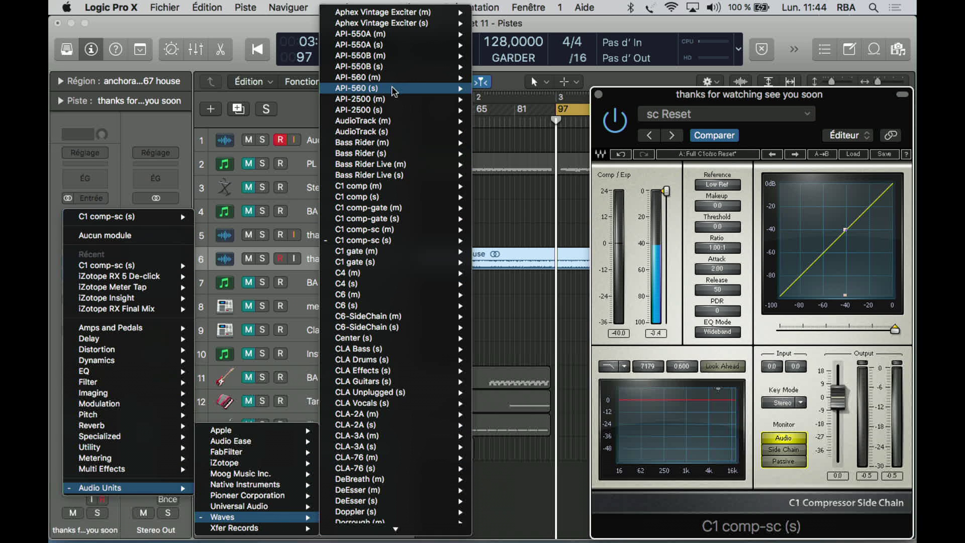
{"action": "mouse_move", "coordinate": [387, 80]}
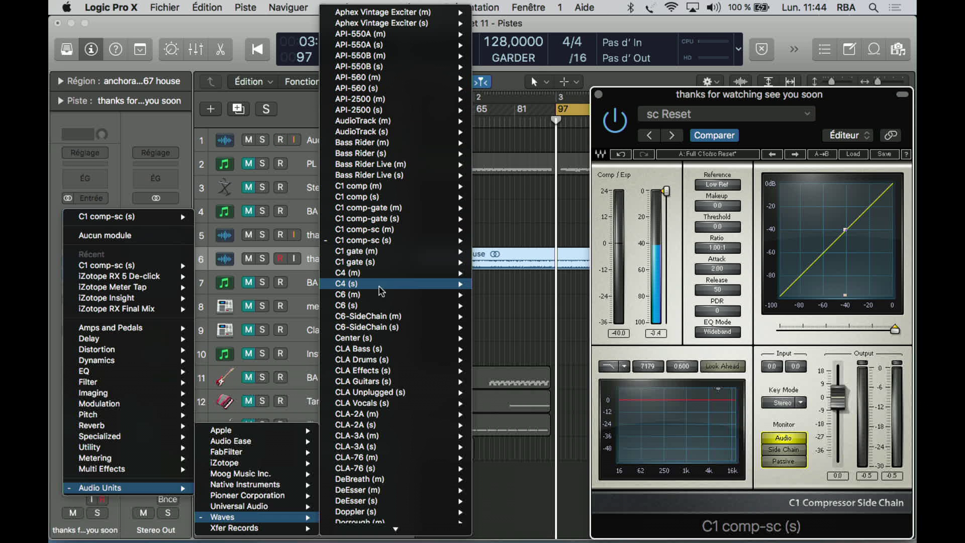
{"action": "mouse_move", "coordinate": [355, 316]}
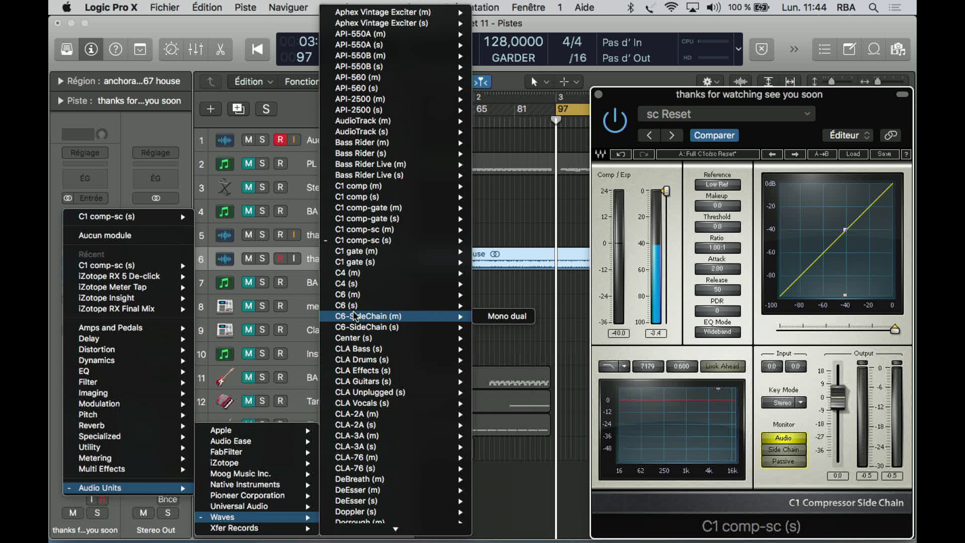
{"action": "left_click", "coordinate": [374, 327]}
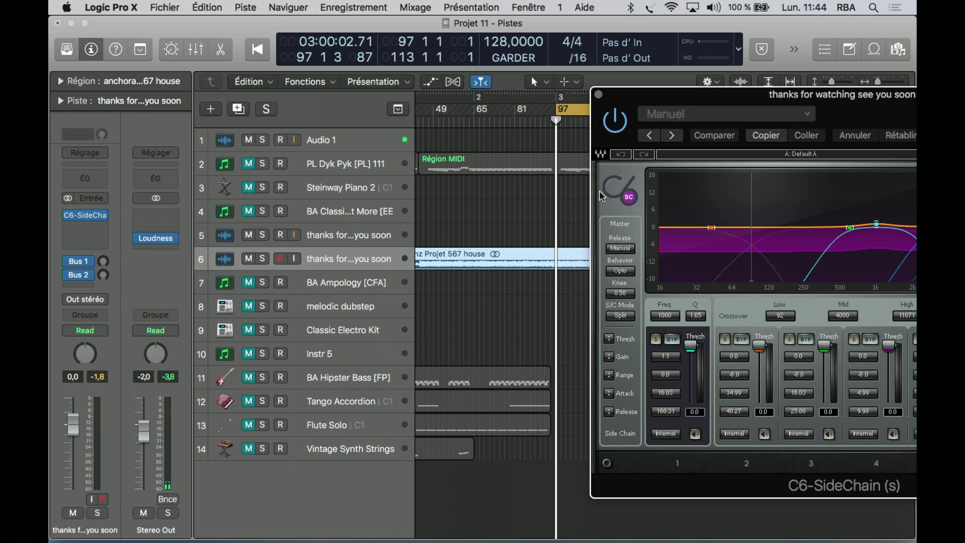
{"action": "left_click_drag", "start_coordinate": [848, 96], "coordinate": [588, 88]}
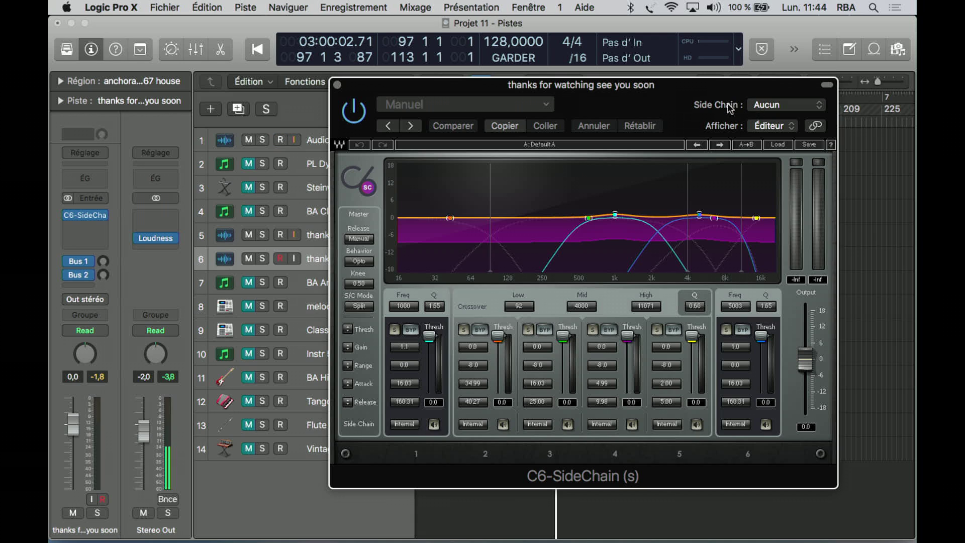
Examine the side chain sources offered by C6-SideChain, leave the source at Aucun, and close the plug-in window.
{"action": "left_click", "coordinate": [787, 106]}
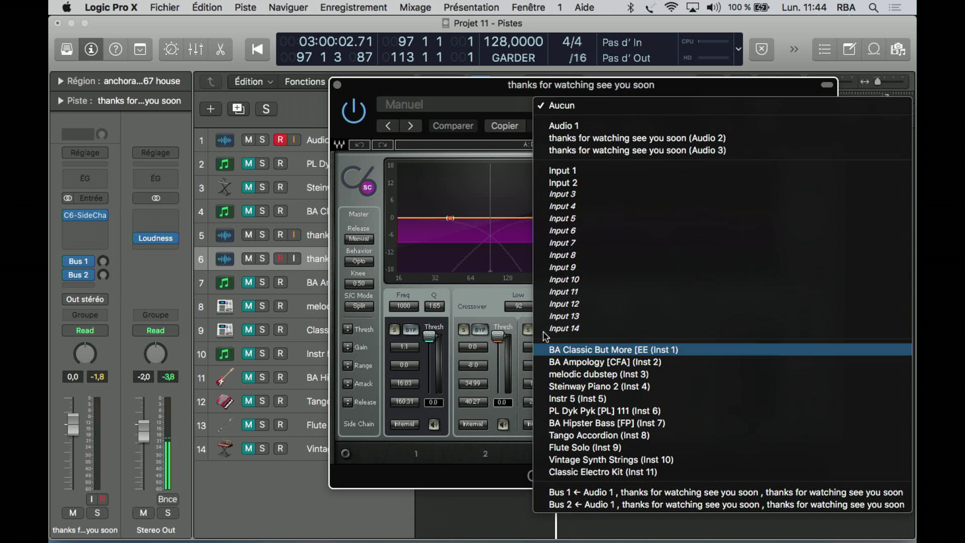
{"action": "left_click", "coordinate": [434, 89]}
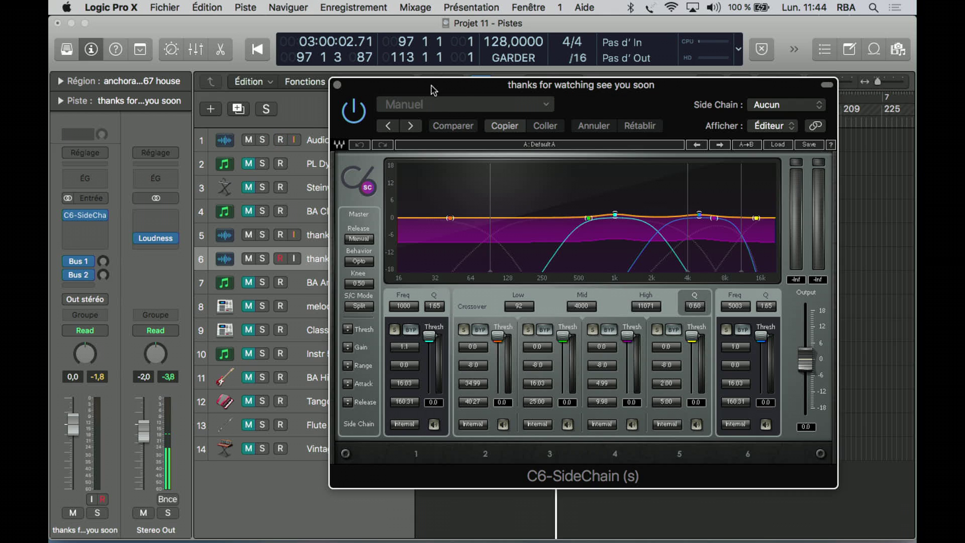
{"action": "left_click", "coordinate": [337, 86]}
Replace the C6-SideChain insert with C1 comp-sc (s), place its window over the tracks area, and check its view options.
{"action": "left_click", "coordinate": [104, 216]}
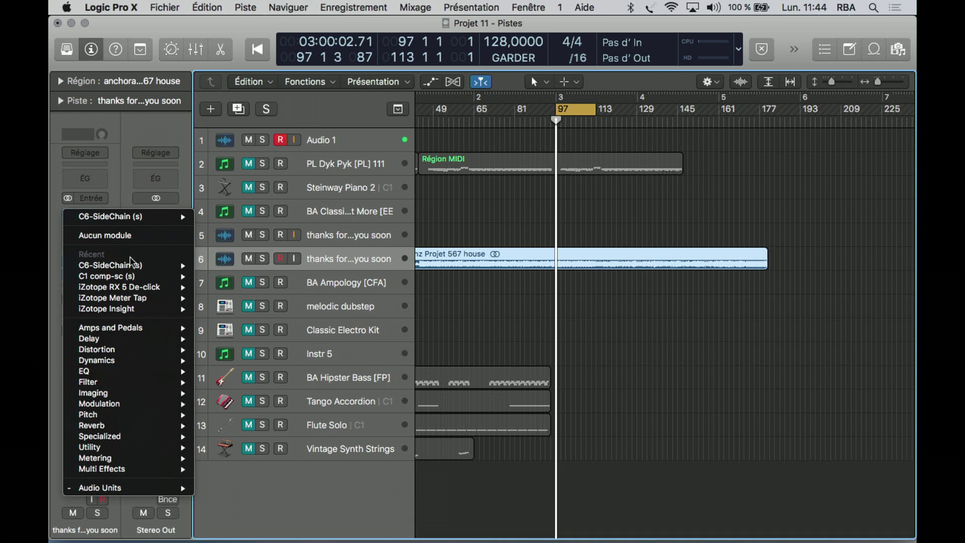
{"action": "left_click", "coordinate": [138, 272]}
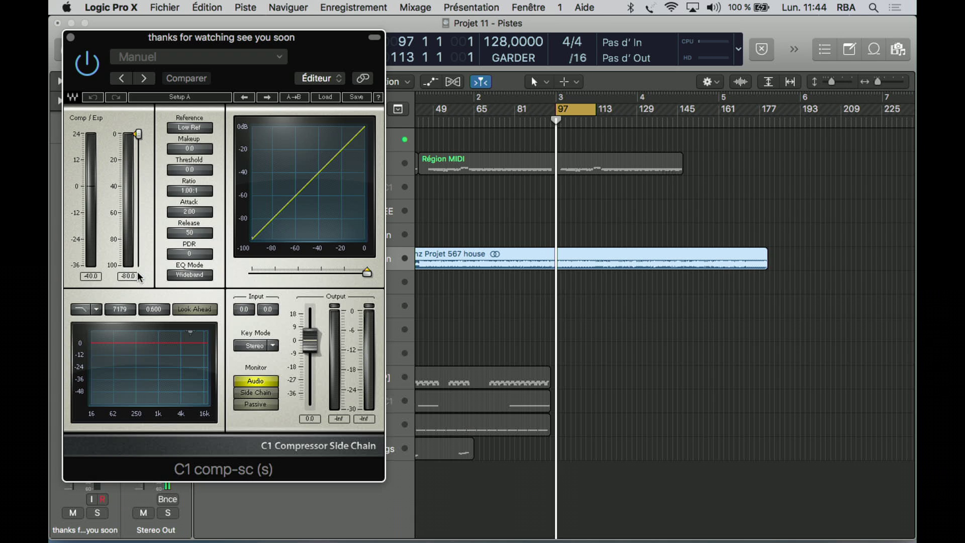
{"action": "left_click_drag", "start_coordinate": [146, 37], "coordinate": [670, 91]}
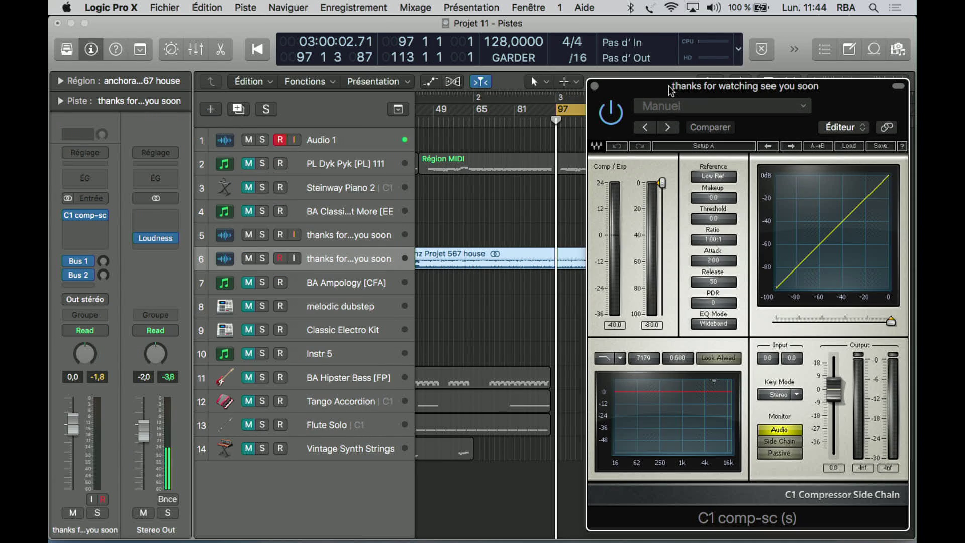
{"action": "left_click", "coordinate": [858, 130]}
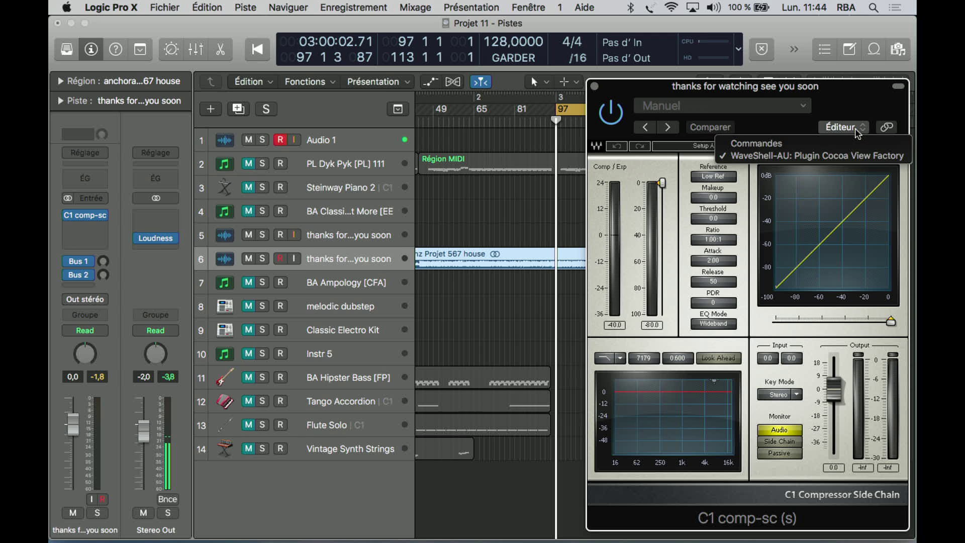
{"action": "left_click", "coordinate": [852, 100]}
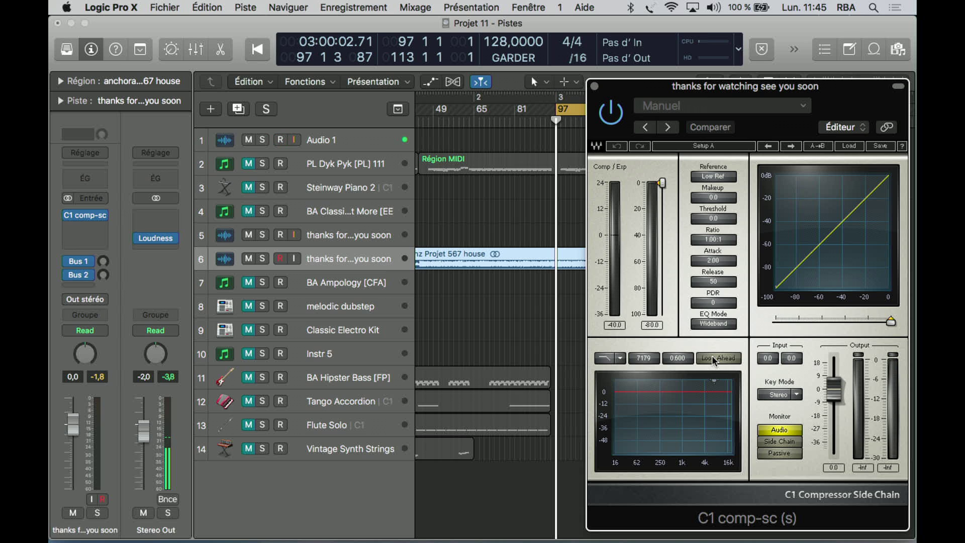
Start playback and disarm recording on the Audio 1 track.
{"action": "key", "text": "space"}
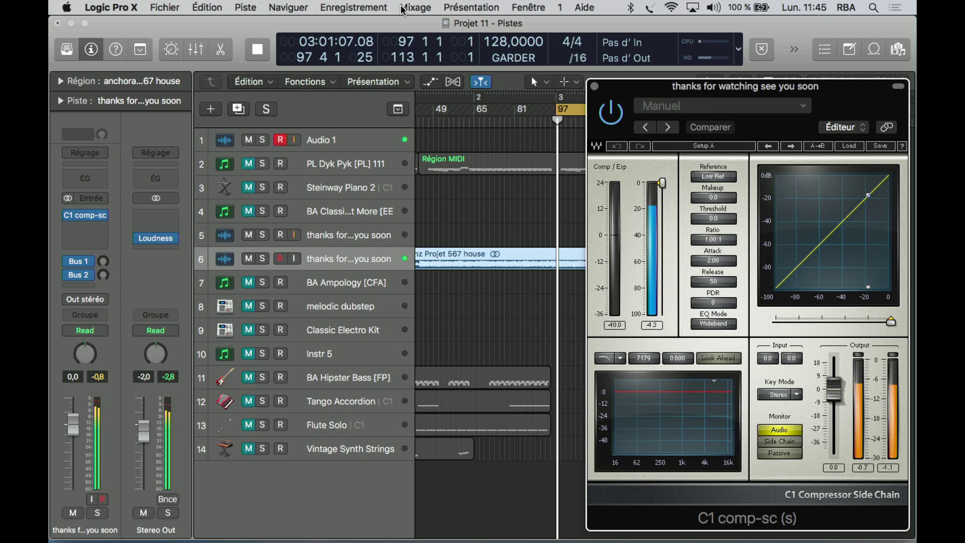
{"action": "left_click", "coordinate": [279, 141]}
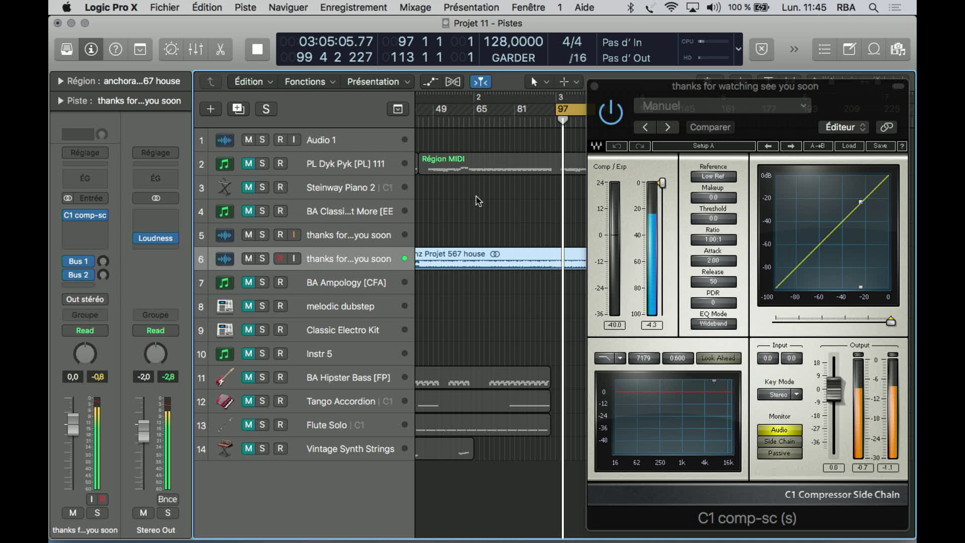
Step through the C1 presets from sc Reset to De-esser and compare De-esser with the plug-in bypassed.
{"action": "left_click", "coordinate": [668, 128]}
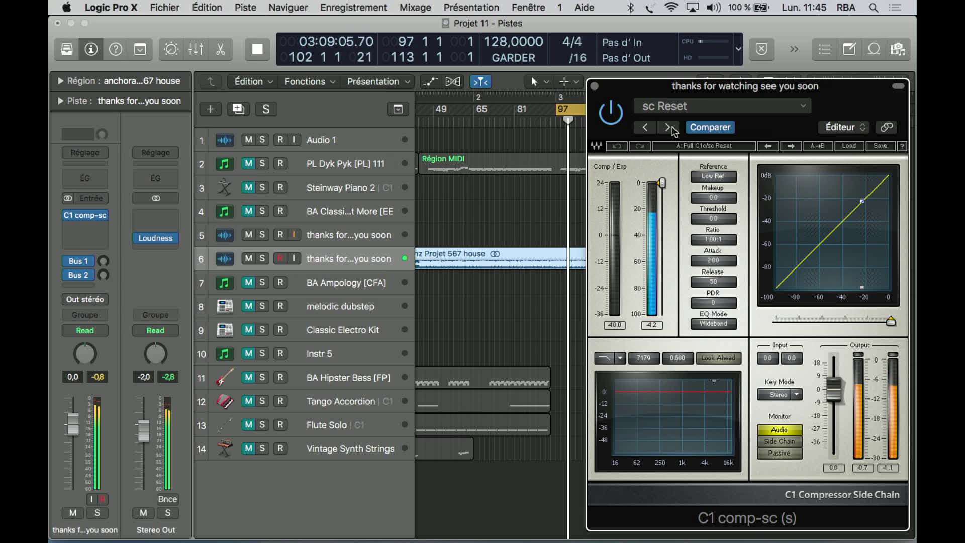
{"action": "left_click", "coordinate": [670, 128]}
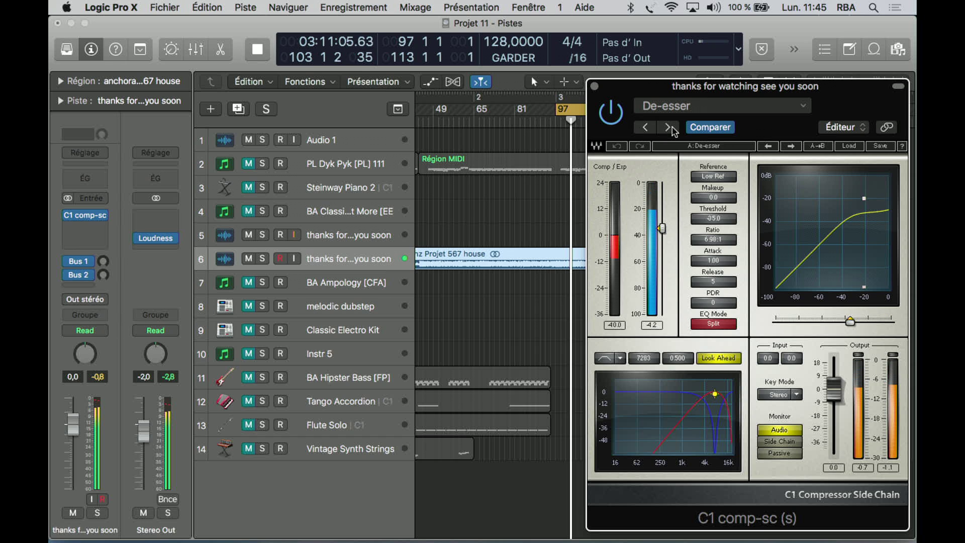
{"action": "left_click", "coordinate": [614, 113]}
{"action": "left_click", "coordinate": [614, 113]}
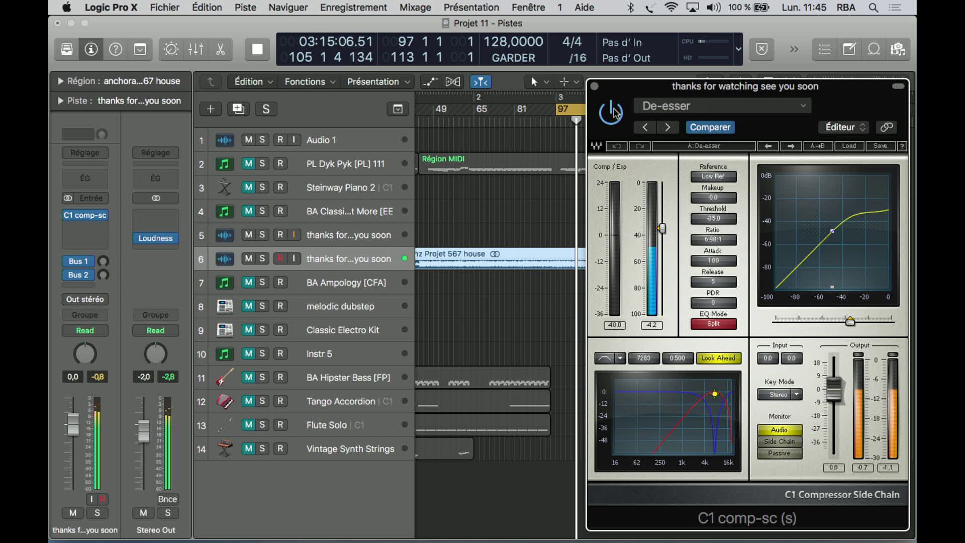
Load the Bass Compressor preset in C1 and compare the sound with the plug-in on and bypassed.
{"action": "left_click", "coordinate": [668, 127]}
{"action": "left_click", "coordinate": [610, 121]}
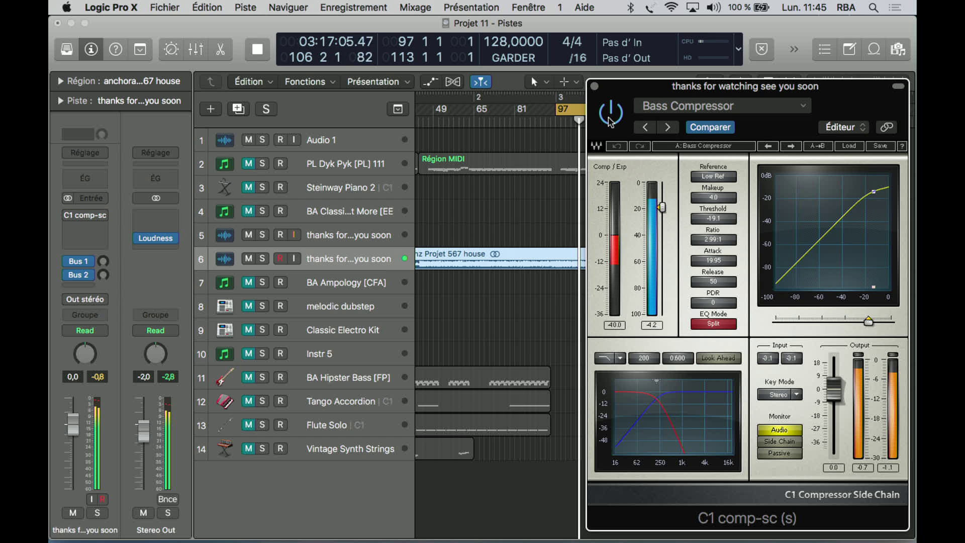
{"action": "left_click", "coordinate": [610, 120]}
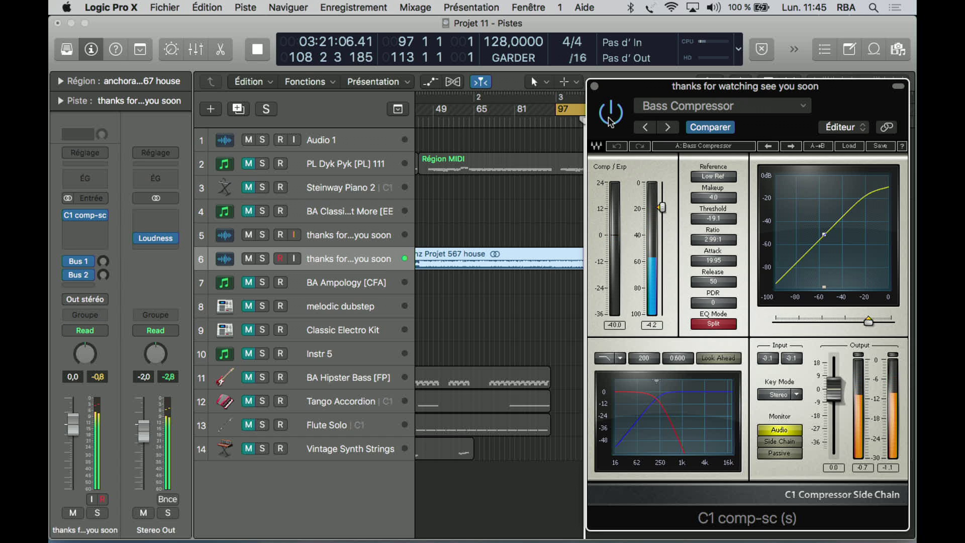
{"action": "left_click", "coordinate": [610, 120]}
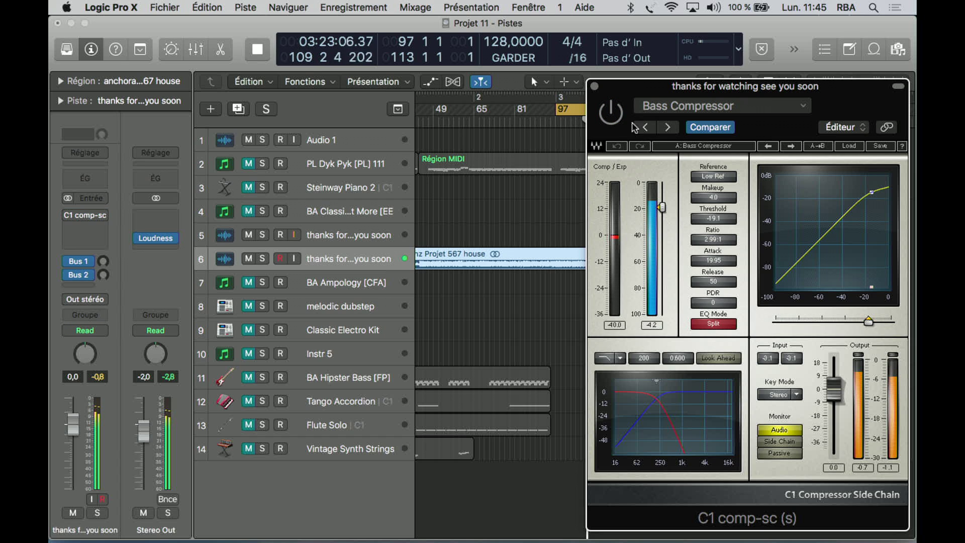
Audition the High-Freq limiter and HF Enhancer presets in C1, switching the plug-in on and off to compare.
{"action": "left_click", "coordinate": [669, 127]}
{"action": "left_click", "coordinate": [619, 117]}
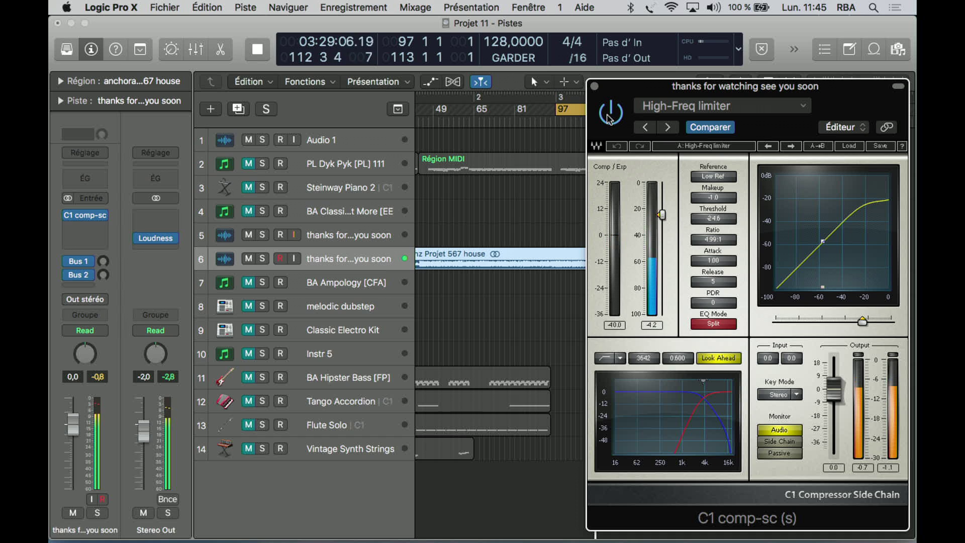
{"action": "left_click", "coordinate": [610, 114]}
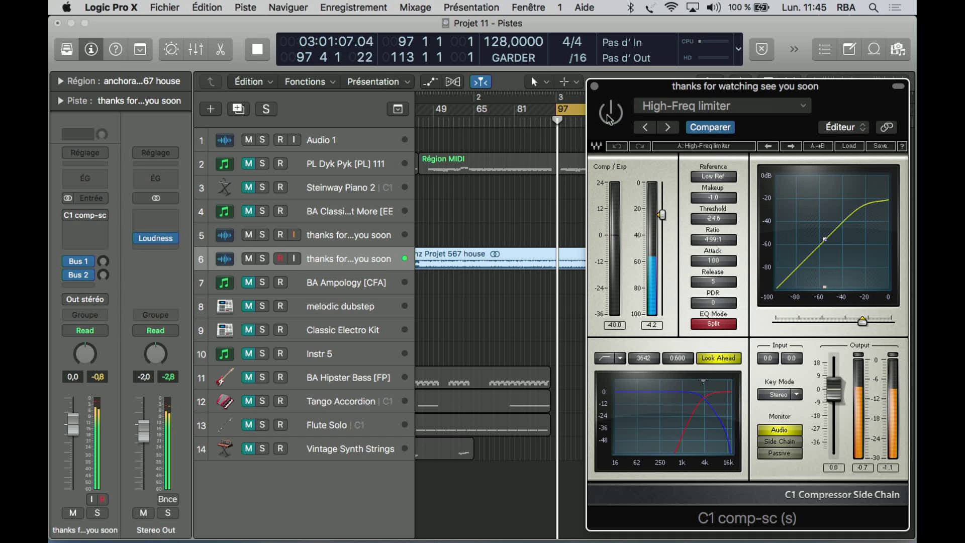
{"action": "left_click", "coordinate": [669, 129]}
{"action": "left_click", "coordinate": [612, 114]}
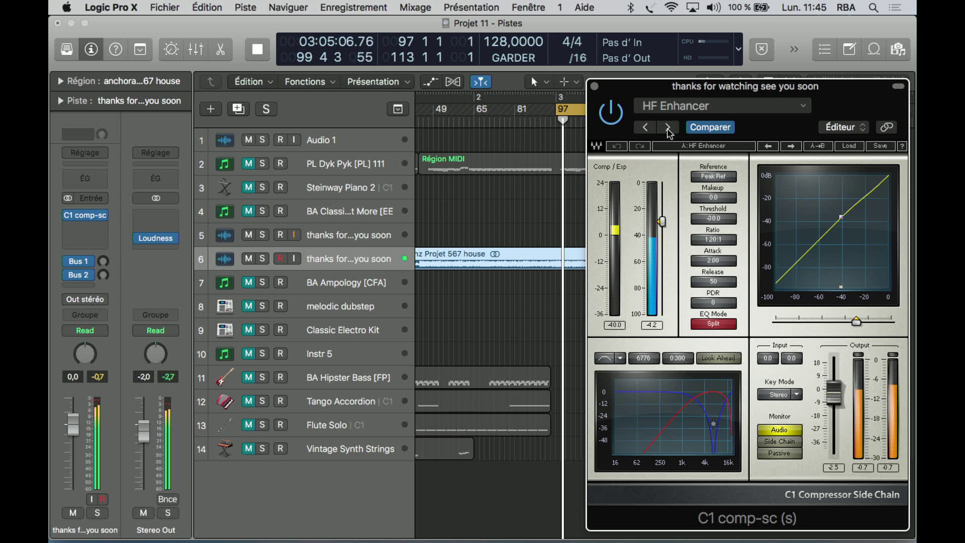
Load the De-popper preset in C1 and compare it with the plug-in bypassed.
{"action": "left_click", "coordinate": [668, 128]}
{"action": "left_click", "coordinate": [611, 113]}
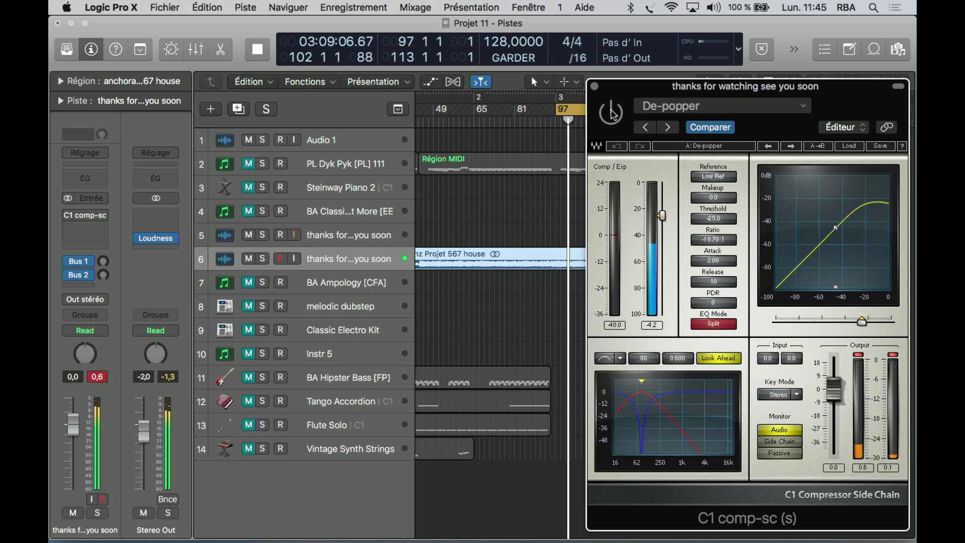
{"action": "left_click", "coordinate": [611, 113]}
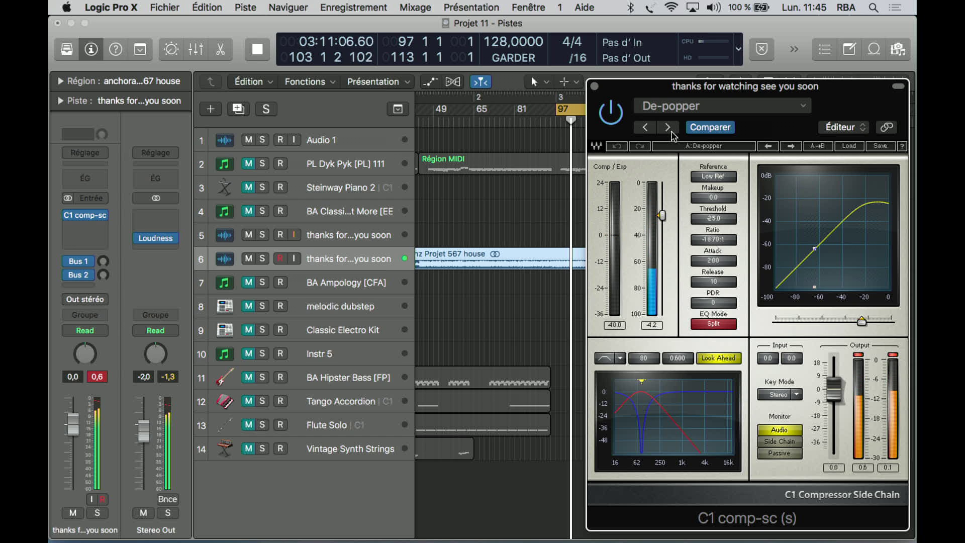
Load the Bass Enhancer II preset in C1 and repeatedly toggle the plug-in's bypass to compare the sound.
{"action": "left_click", "coordinate": [668, 127]}
{"action": "left_click", "coordinate": [618, 115]}
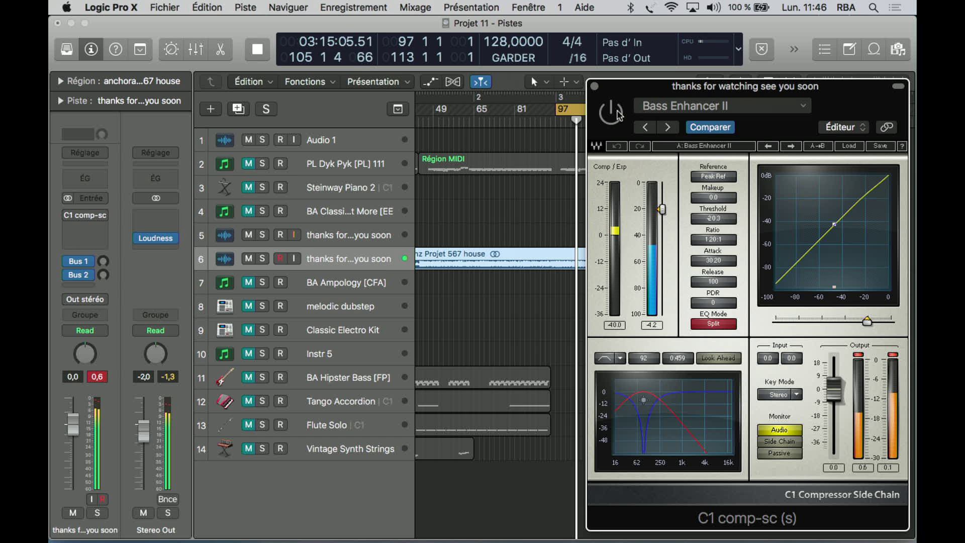
{"action": "left_click", "coordinate": [613, 117]}
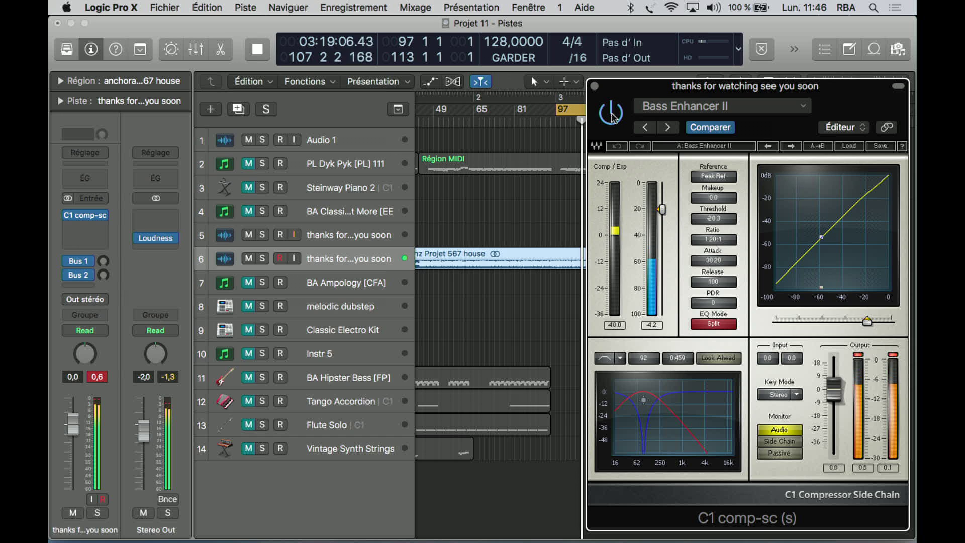
{"action": "left_click", "coordinate": [613, 116]}
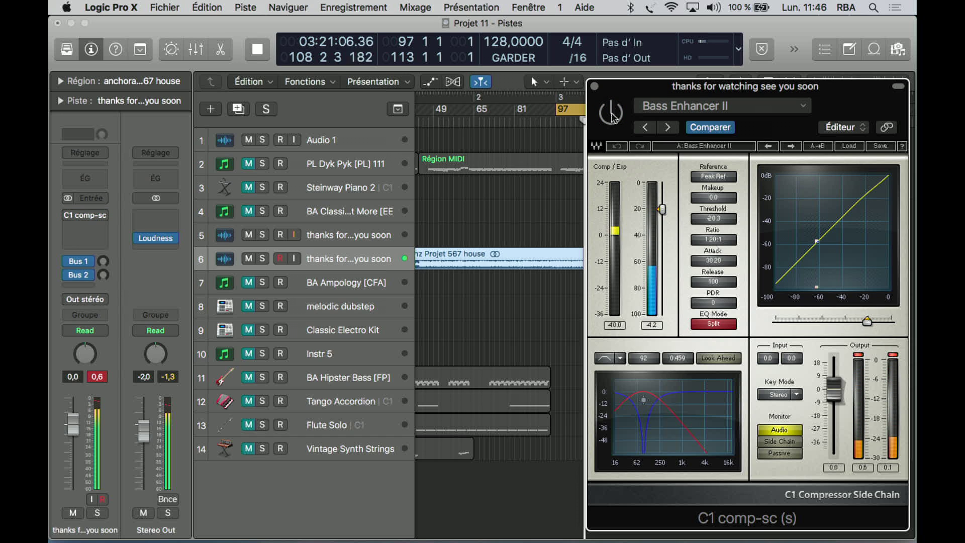
{"action": "left_click", "coordinate": [612, 114]}
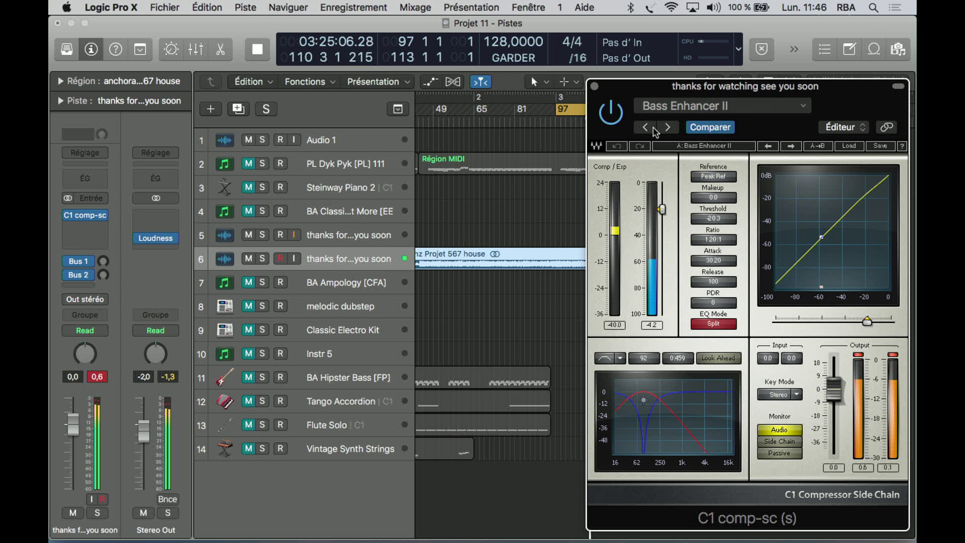
{"action": "key", "text": "ctrl+b"}
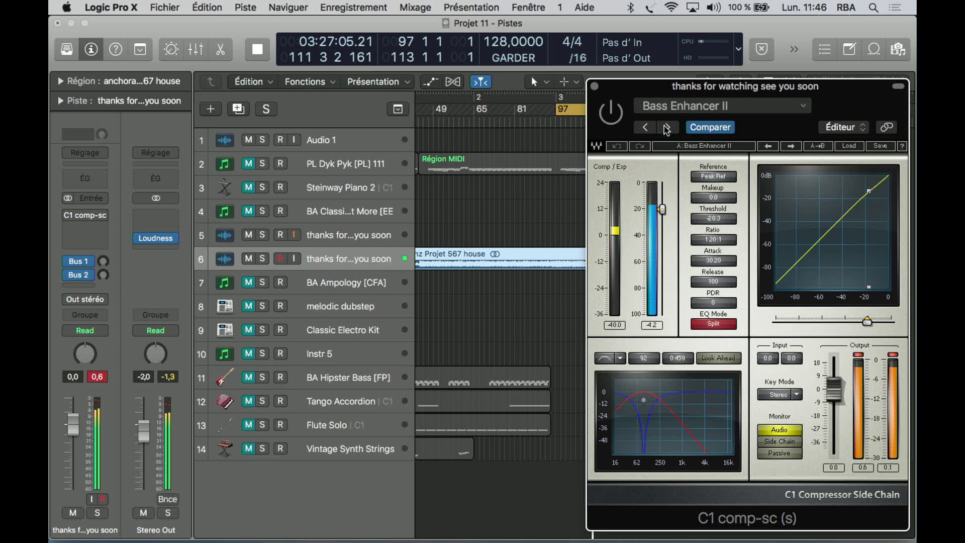
Load the Uncompressor preset in C1 and alternate between active and bypassed to hear its effect.
{"action": "left_click", "coordinate": [667, 127]}
{"action": "left_click", "coordinate": [612, 115]}
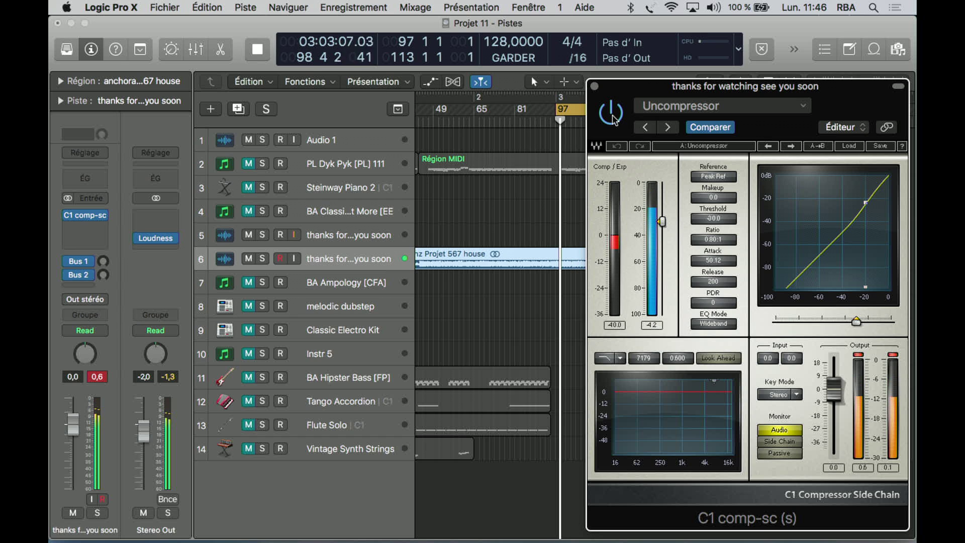
{"action": "left_click", "coordinate": [613, 114]}
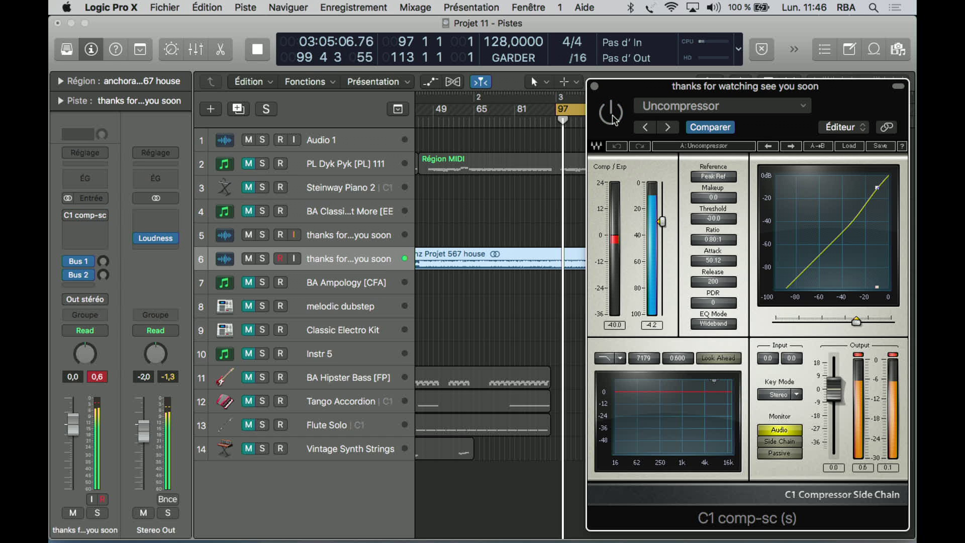
{"action": "left_click", "coordinate": [612, 114]}
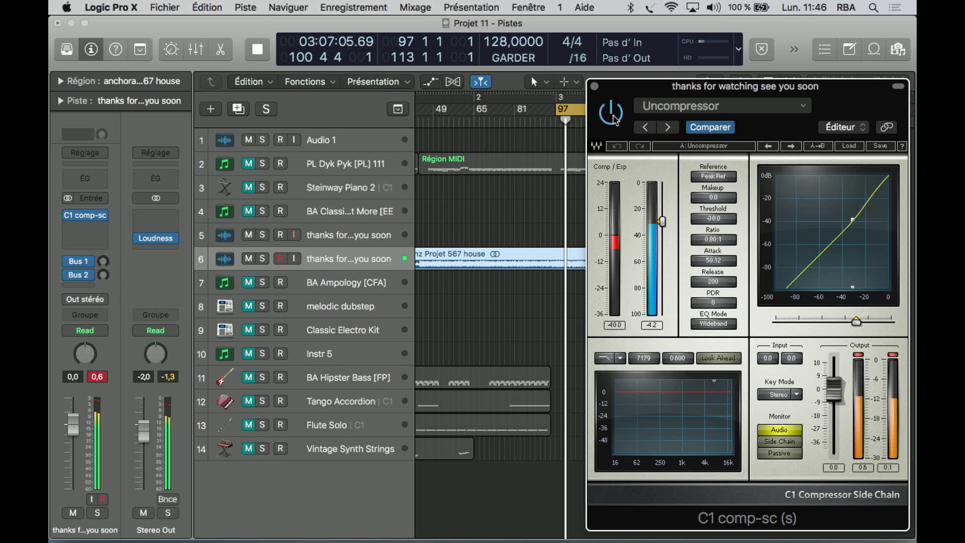
{"action": "left_click", "coordinate": [612, 115]}
Load the JJP Green D Bass Enhancer preset in C1 and compare the sound with the plug-in active and bypassed.
{"action": "left_click", "coordinate": [669, 128]}
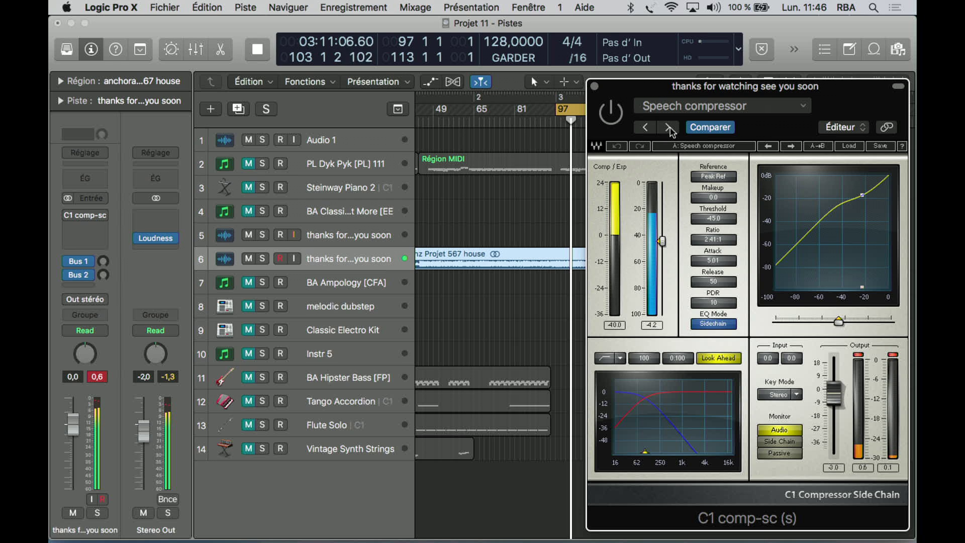
{"action": "left_click", "coordinate": [669, 127]}
{"action": "left_click", "coordinate": [669, 127]}
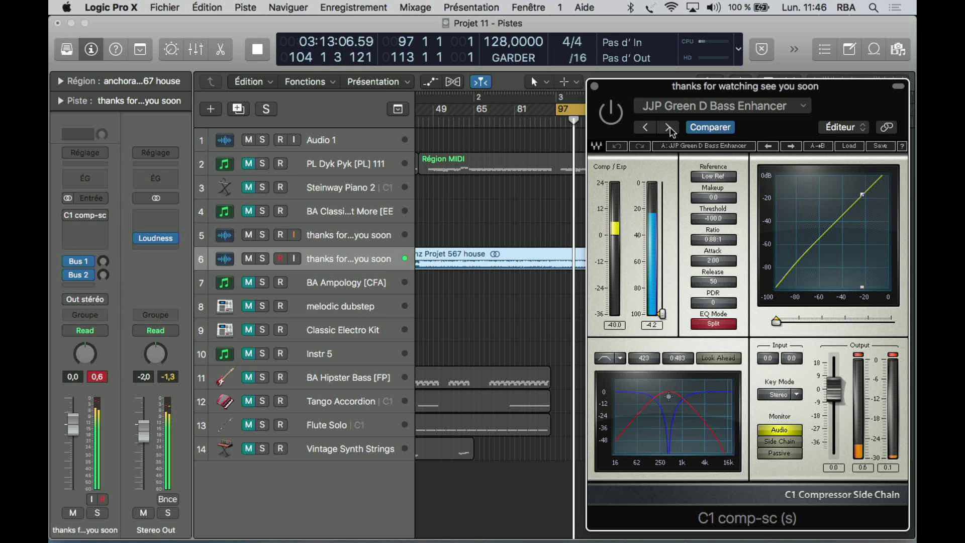
{"action": "left_click", "coordinate": [611, 113]}
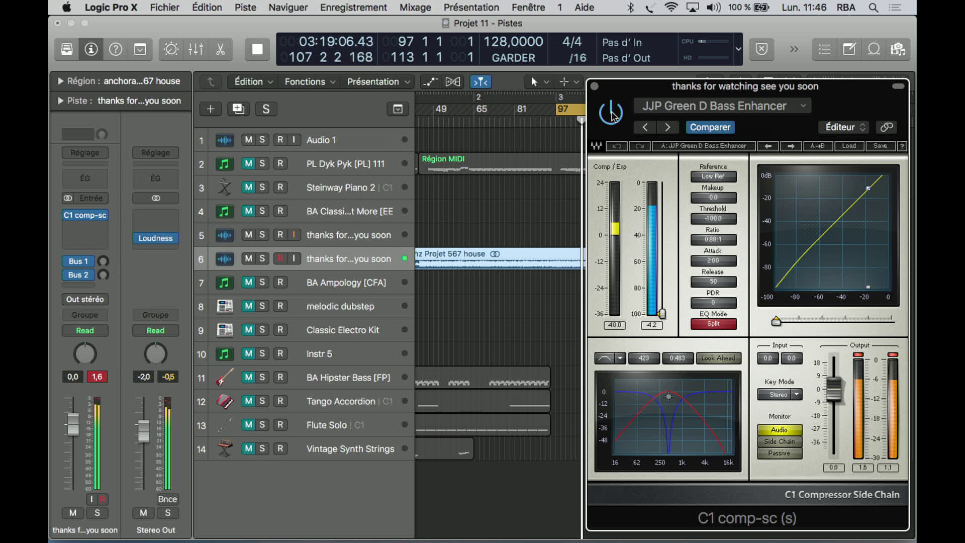
{"action": "left_click", "coordinate": [612, 114]}
Load the JJP Goo Vox preset in C1 and briefly switch the plug-in on and off to compare.
{"action": "left_click", "coordinate": [671, 130]}
{"action": "left_click", "coordinate": [611, 113]}
{"action": "left_click", "coordinate": [610, 113]}
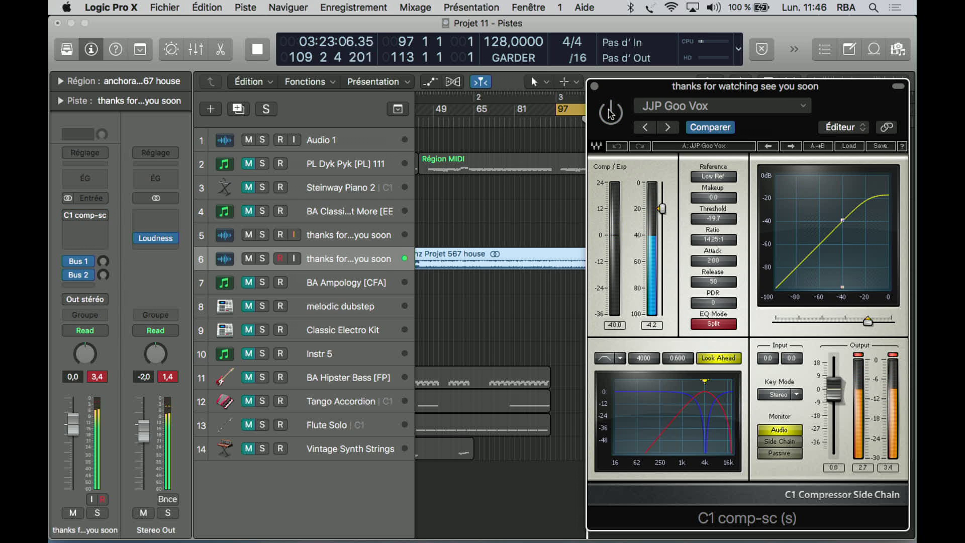
Skip past the JJP B Girls Vox preset to load sc Reset, and switch the plug-in on.
{"action": "left_click", "coordinate": [667, 127]}
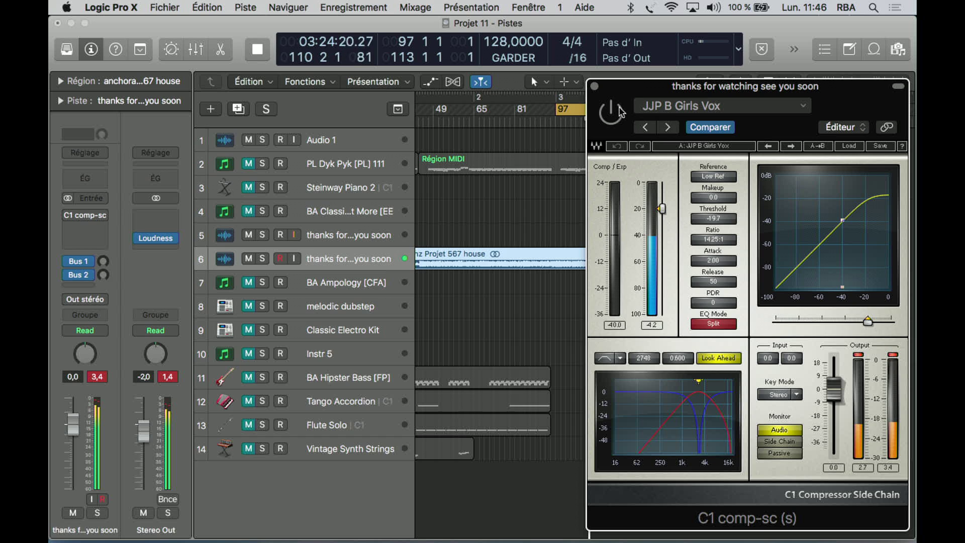
{"action": "left_click", "coordinate": [668, 127]}
{"action": "left_click", "coordinate": [610, 113]}
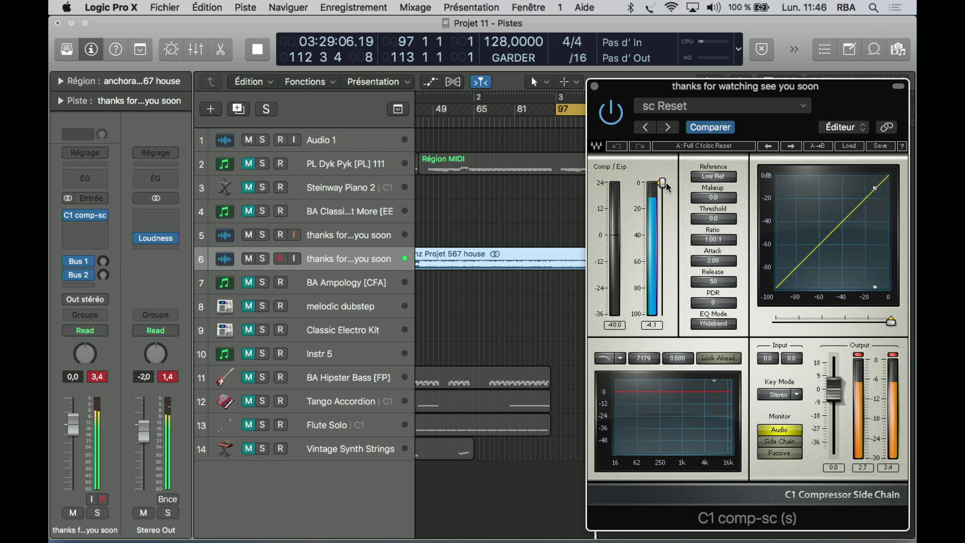
Set the compressor's Attack to 0.04, Release to 184 and PDR to 5, with the EQ Mode on Sidechain.
{"action": "mouse_move", "coordinate": [663, 184]}
{"action": "left_mouse_down"}
{"action": "mouse_move", "coordinate": [662, 241]}
{"action": "mouse_move", "coordinate": [662, 183]}
{"action": "left_mouse_up"}
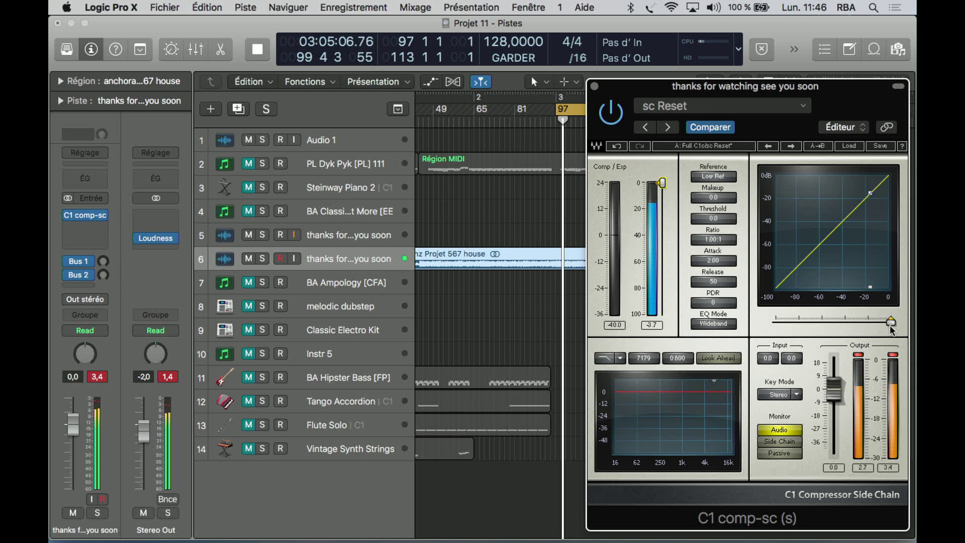
{"action": "left_click", "coordinate": [713, 260]}
{"action": "mouse_move", "coordinate": [713, 259]}
{"action": "left_mouse_down"}
{"action": "mouse_move", "coordinate": [727, 271]}
{"action": "mouse_move", "coordinate": [723, 292]}
{"action": "mouse_move", "coordinate": [721, 254]}
{"action": "left_mouse_up"}
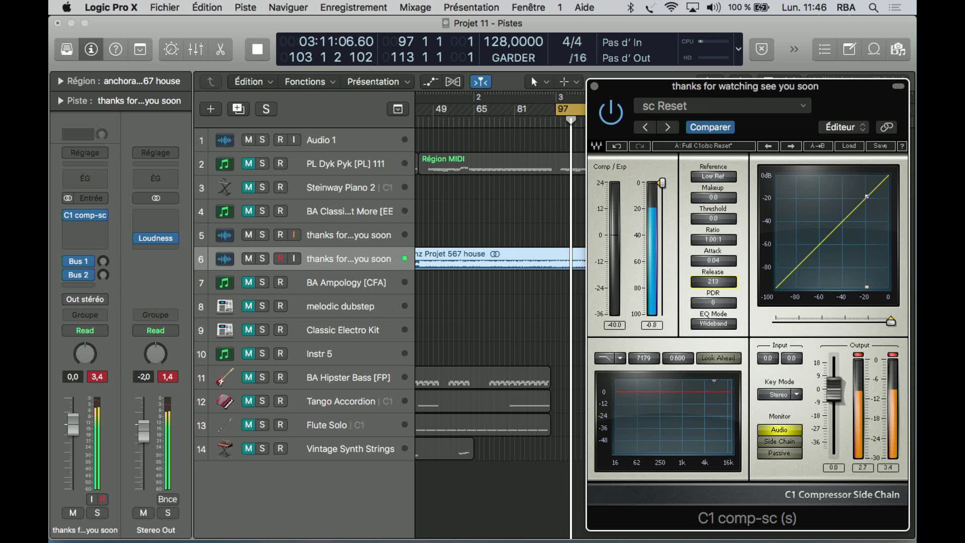
{"action": "mouse_move", "coordinate": [713, 302]}
{"action": "left_mouse_down"}
{"action": "mouse_move", "coordinate": [713, 288]}
{"action": "mouse_move", "coordinate": [723, 309]}
{"action": "left_mouse_up"}
{"action": "left_click", "coordinate": [722, 321]}
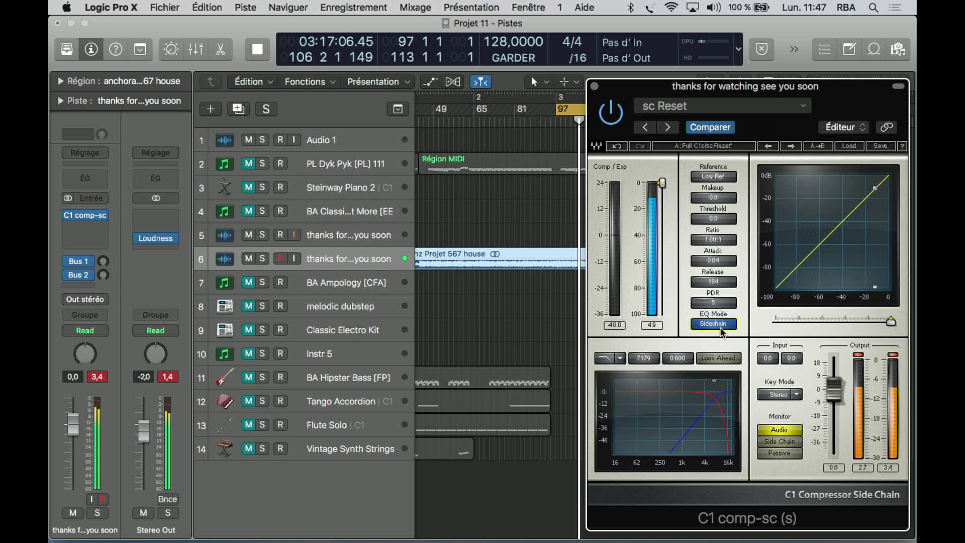
Set the low-pass sidechain filter to about 3487 Hz with a Q of 0.501, comparing Audio and Side Chain monitoring and ending on Side Chain.
{"action": "left_click_drag", "start_coordinate": [714, 386], "coordinate": [659, 392]}
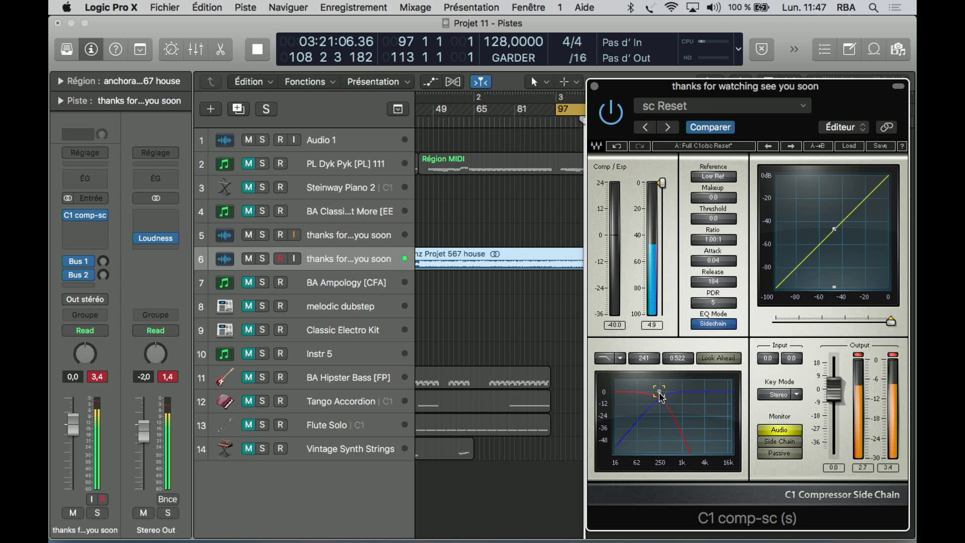
{"action": "left_click", "coordinate": [791, 442]}
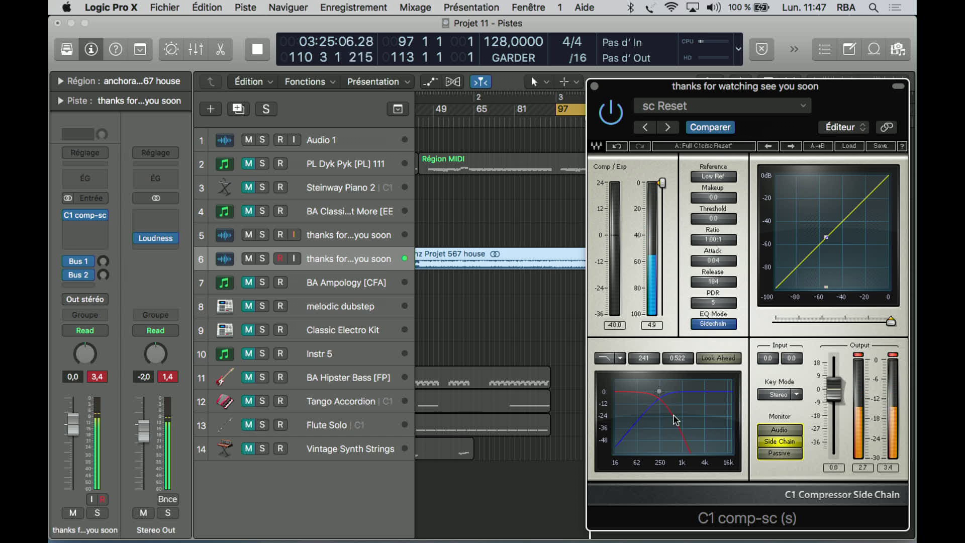
{"action": "left_click_drag", "start_coordinate": [659, 391], "coordinate": [702, 393]}
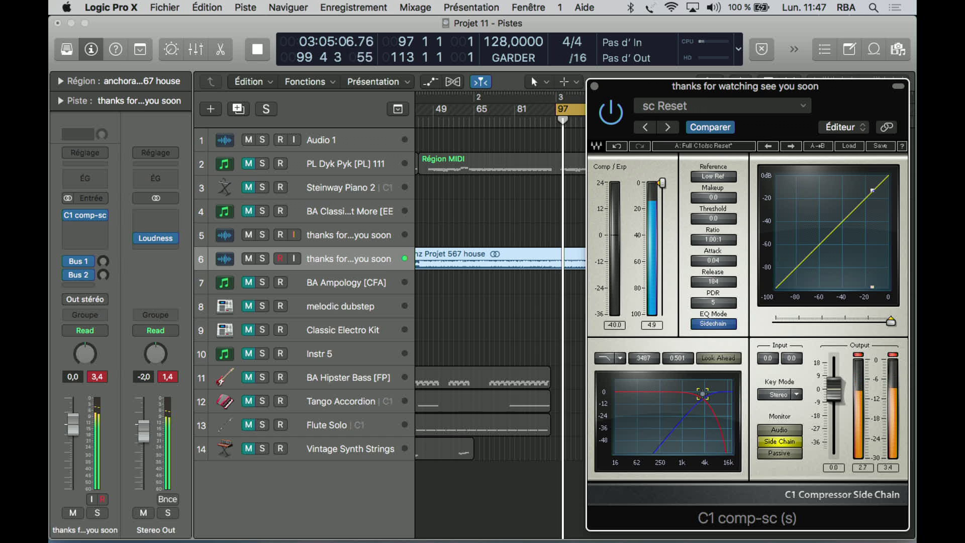
{"action": "left_click", "coordinate": [787, 431]}
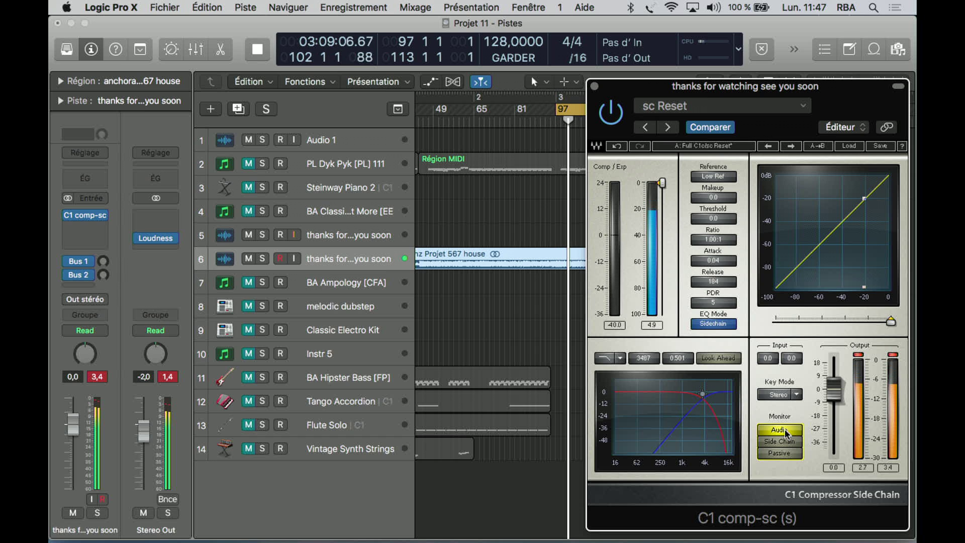
{"action": "left_click", "coordinate": [779, 441]}
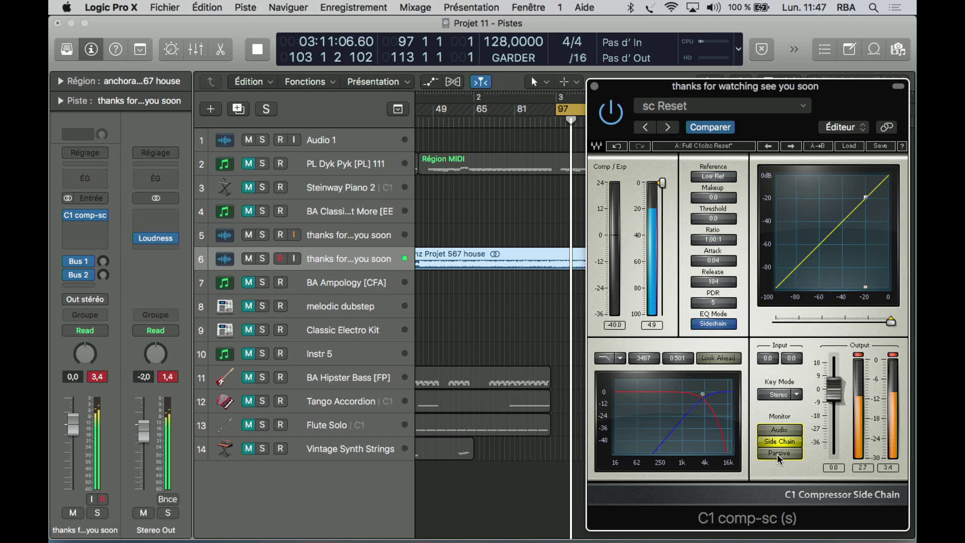
Try the L->R Key Mode, return it to Stereo, and enable Look Ahead.
{"action": "left_click", "coordinate": [779, 396]}
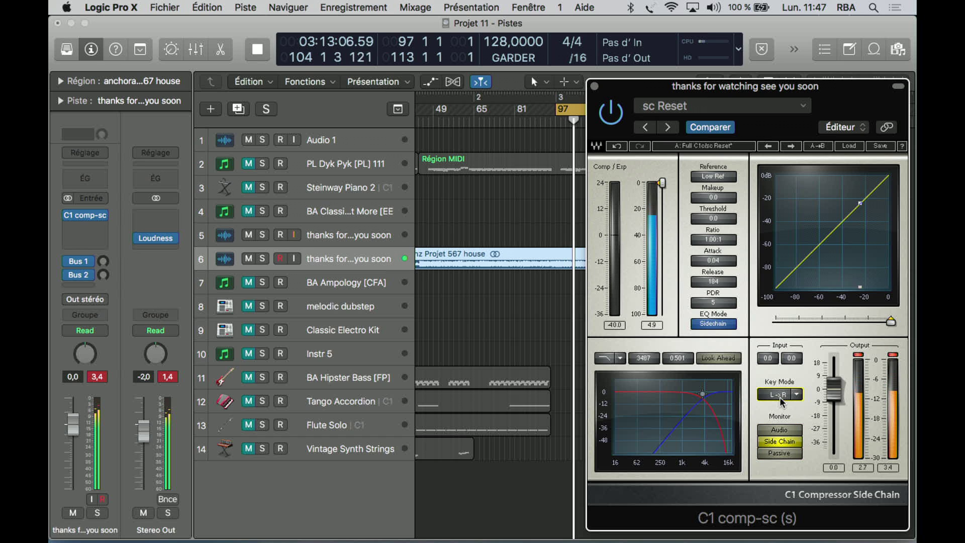
{"action": "left_click", "coordinate": [779, 396]}
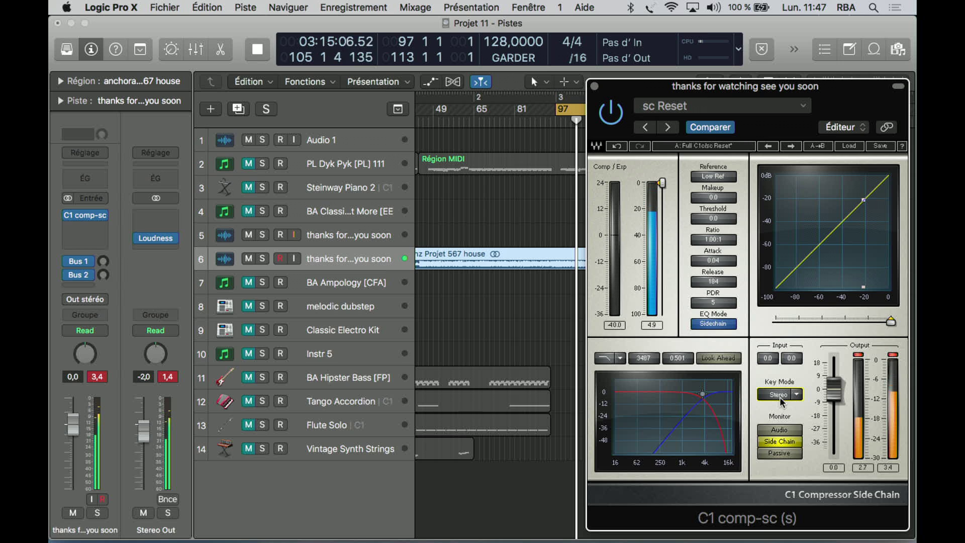
{"action": "left_click", "coordinate": [713, 359]}
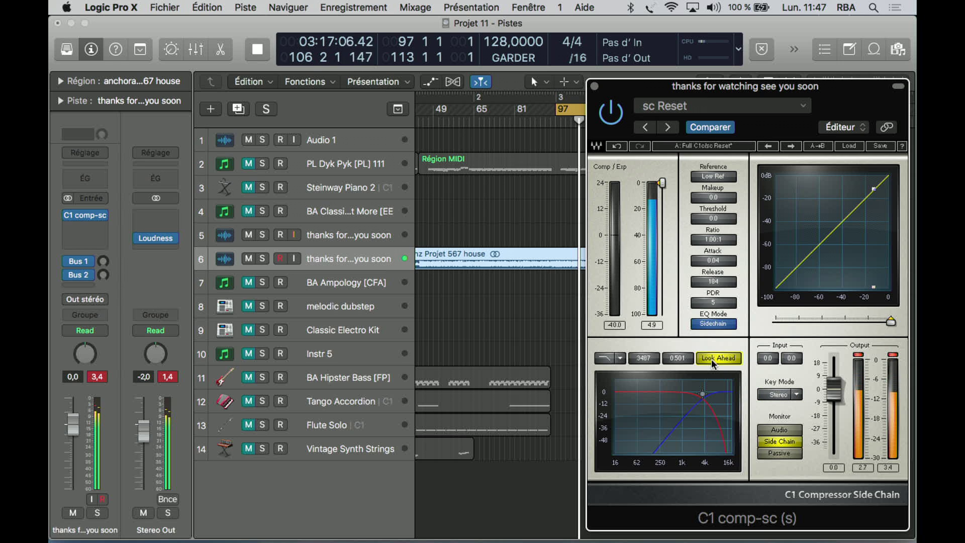
Change the sidechain filter to Band Pass and move it to about 1445 Hz with a Q of 0.499.
{"action": "left_click", "coordinate": [620, 358]}
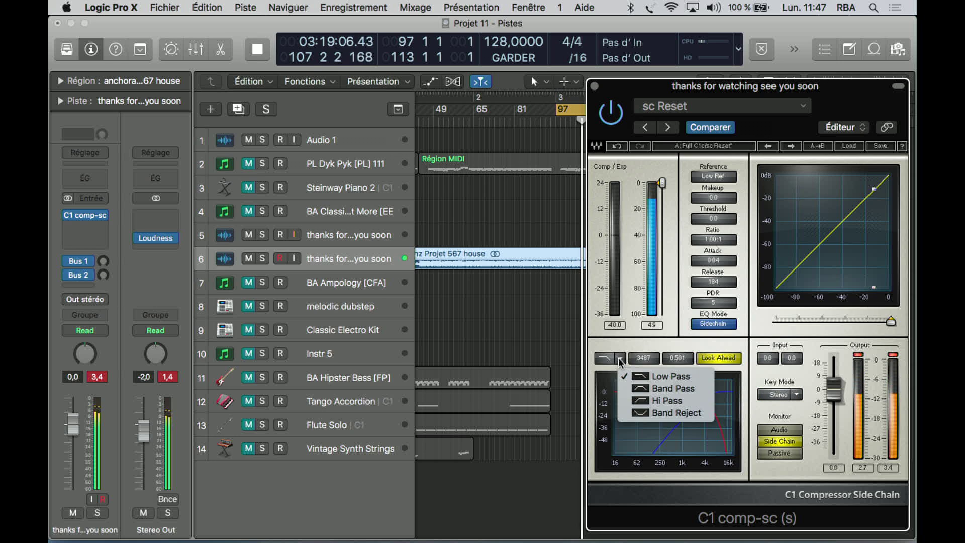
{"action": "left_click", "coordinate": [658, 392]}
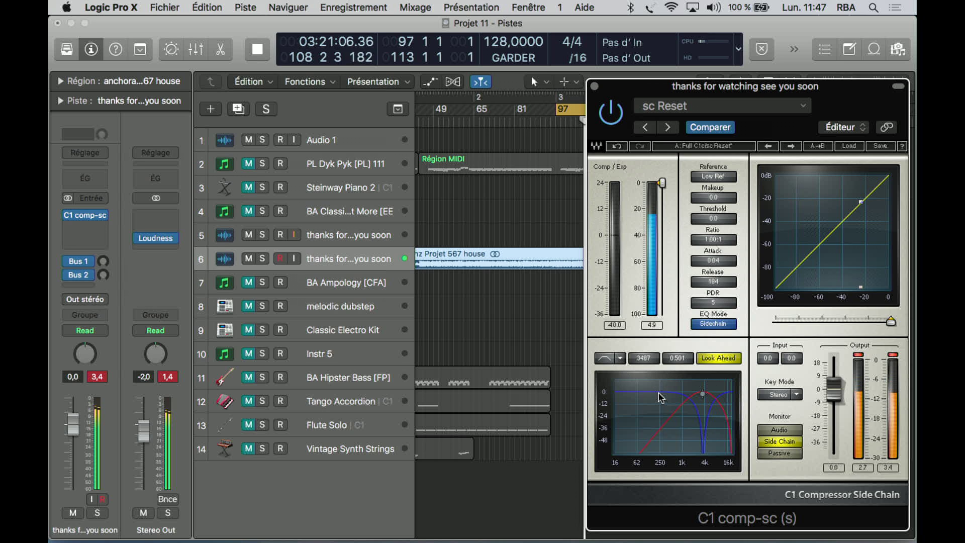
{"action": "mouse_move", "coordinate": [703, 393]}
{"action": "left_mouse_down"}
{"action": "mouse_move", "coordinate": [642, 395]}
{"action": "mouse_move", "coordinate": [690, 400]}
{"action": "left_mouse_up"}
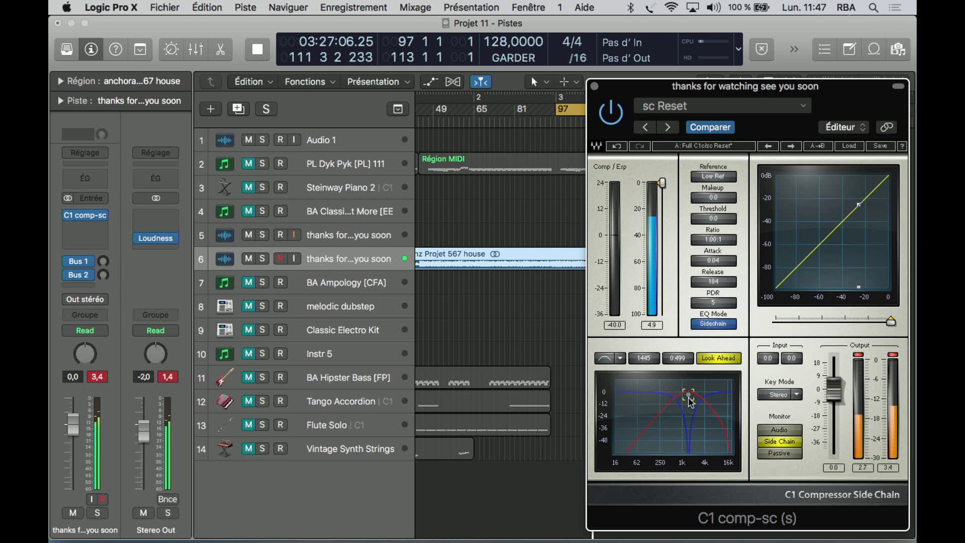
Change the sidechain filter to Hi Pass and sweep it to about 702 Hz with a Q of 0.489.
{"action": "left_click", "coordinate": [621, 358]}
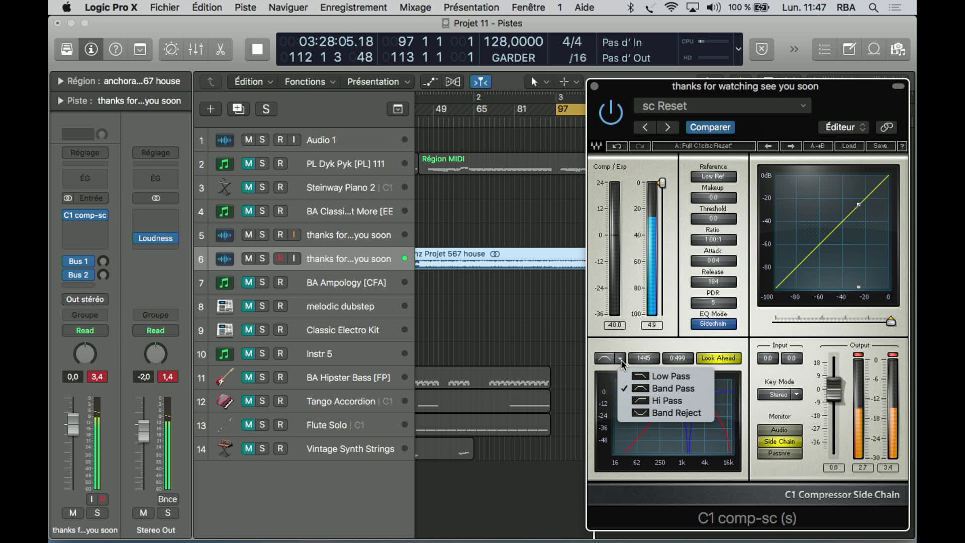
{"action": "left_click", "coordinate": [678, 400]}
{"action": "left_click_drag", "start_coordinate": [687, 395], "coordinate": [655, 397]}
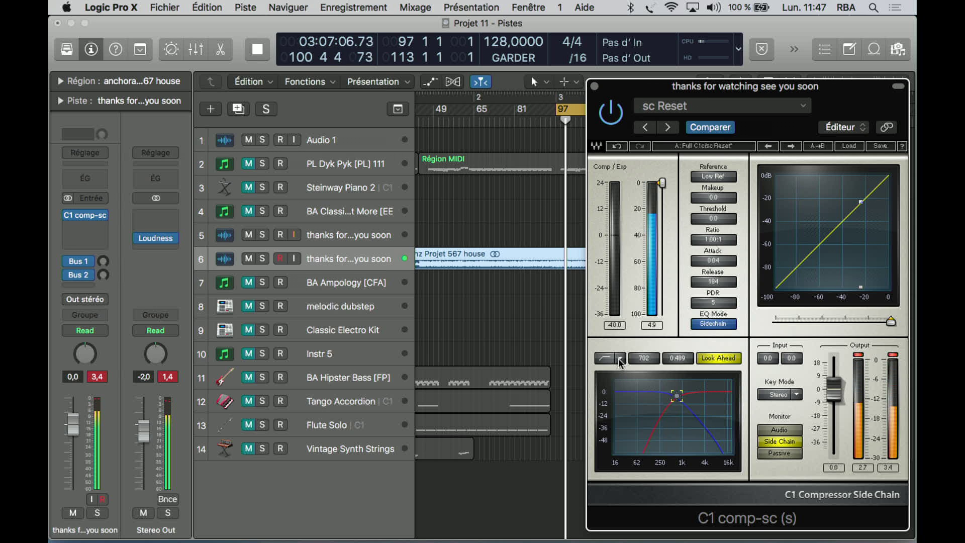
Change the sidechain filter to Band Reject and sweep it to about 1782 Hz with a Q of 0.440.
{"action": "left_click", "coordinate": [620, 358]}
{"action": "left_click", "coordinate": [652, 416]}
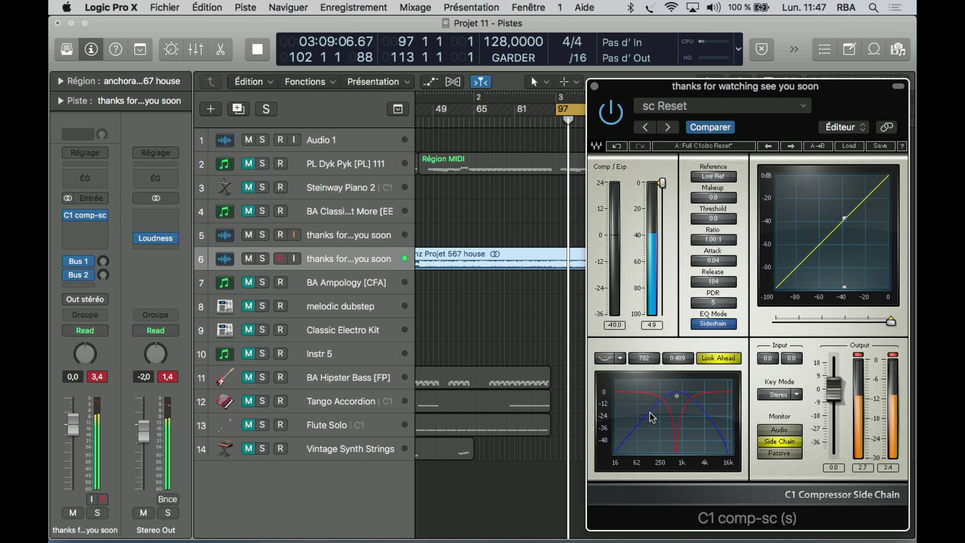
{"action": "mouse_move", "coordinate": [677, 395]}
{"action": "left_mouse_down"}
{"action": "mouse_move", "coordinate": [636, 395]}
{"action": "mouse_move", "coordinate": [710, 401]}
{"action": "mouse_move", "coordinate": [691, 404]}
{"action": "left_mouse_up"}
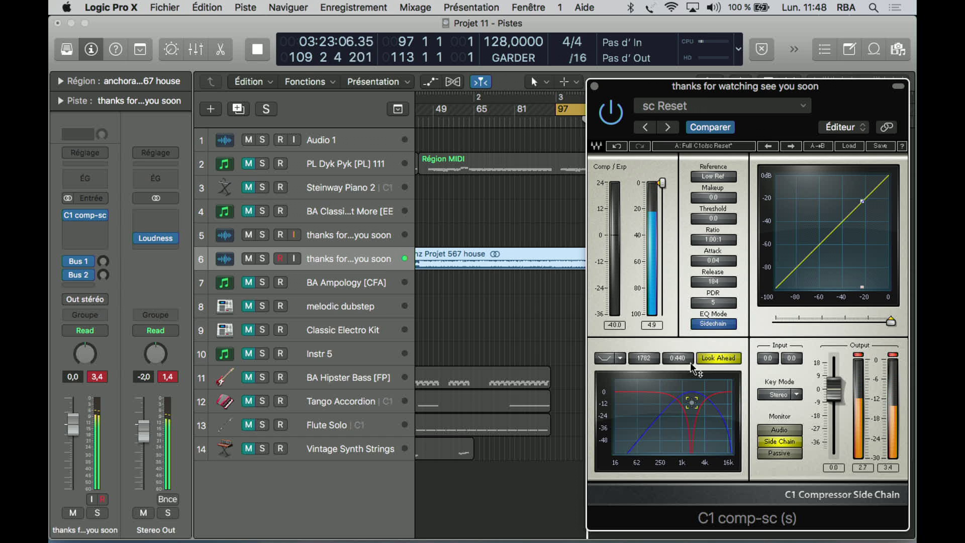
Cycle the sidechain filter back to Low Pass and raise it to about 10756 Hz with a Q of 0.442.
{"action": "left_click", "coordinate": [605, 358]}
{"action": "left_click", "coordinate": [606, 358]}
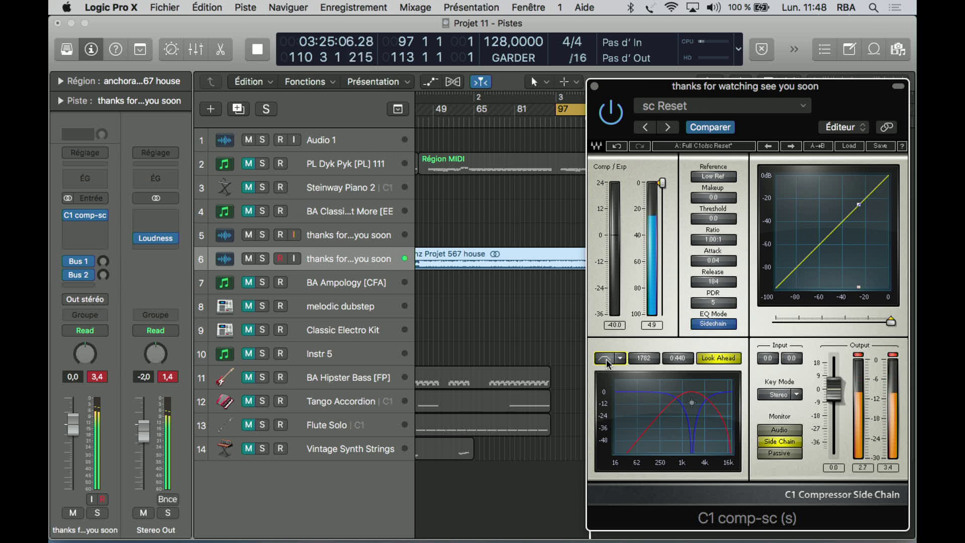
{"action": "left_click", "coordinate": [606, 358]}
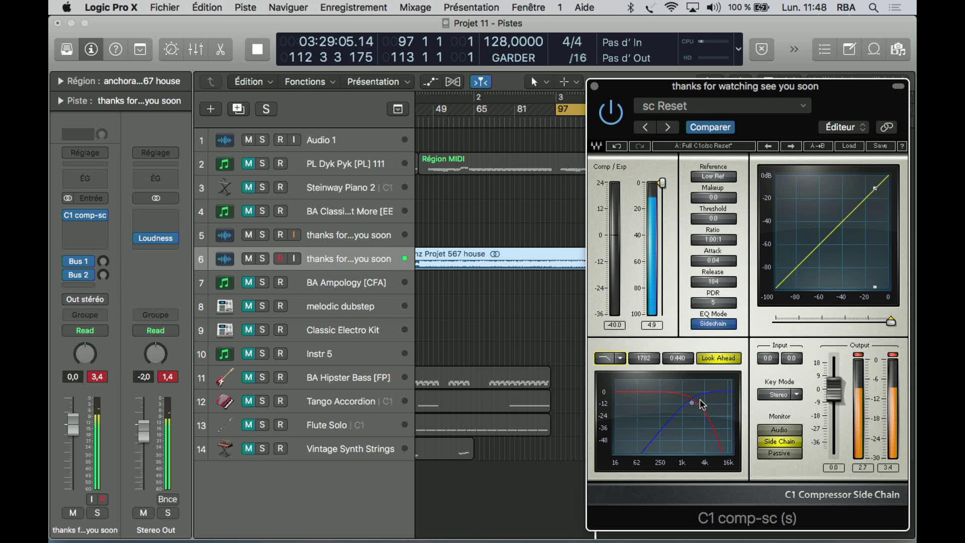
{"action": "left_click_drag", "start_coordinate": [692, 403], "coordinate": [721, 406]}
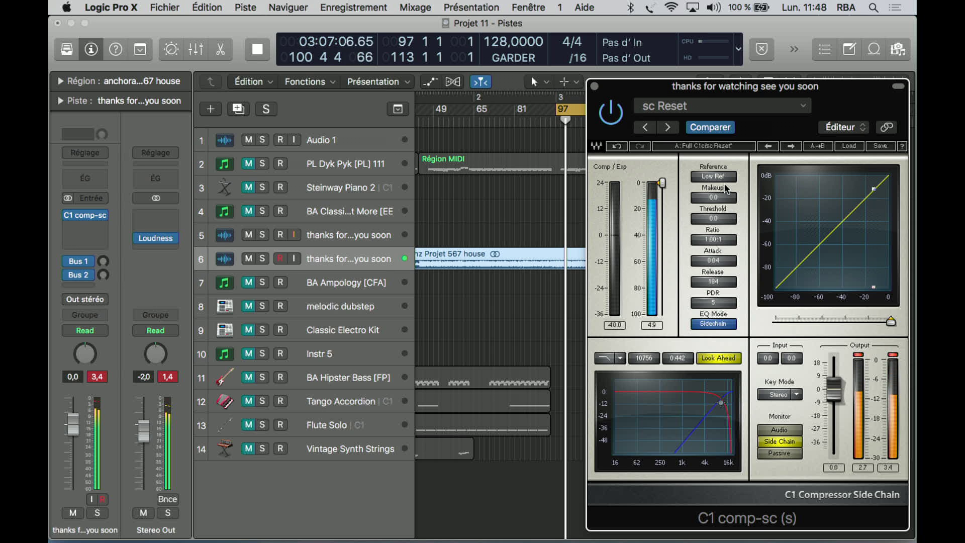
Set the compressor's Reference to Peak Ref, Makeup to 12.2, Threshold to -17.3 and Ratio to 0.50:1.
{"action": "left_click", "coordinate": [722, 177]}
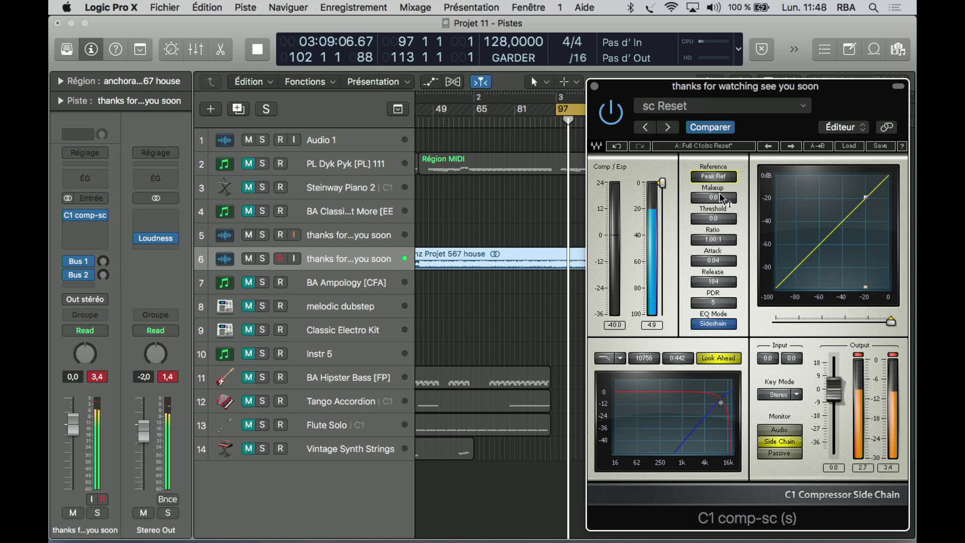
{"action": "left_click_drag", "start_coordinate": [714, 197], "coordinate": [714, 151]}
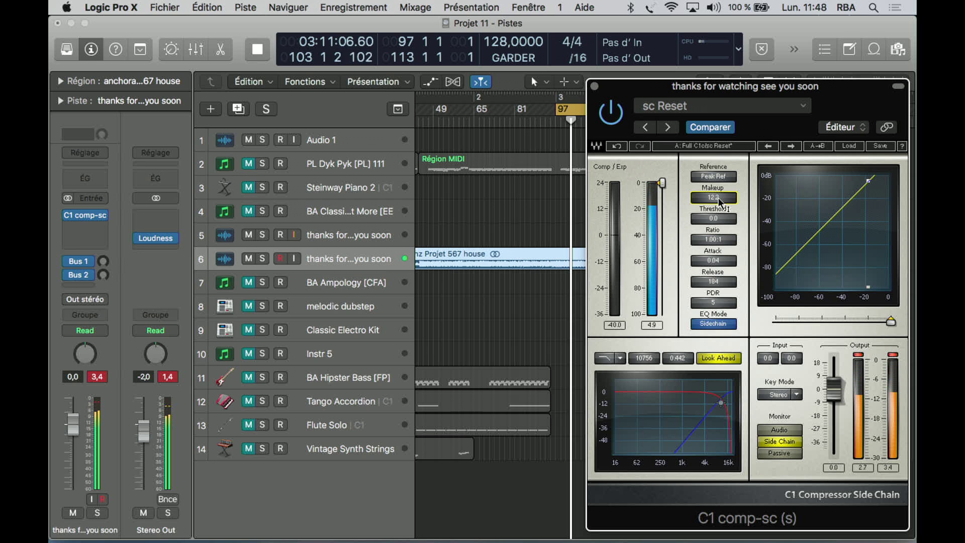
{"action": "left_click_drag", "start_coordinate": [714, 218], "coordinate": [713, 256]}
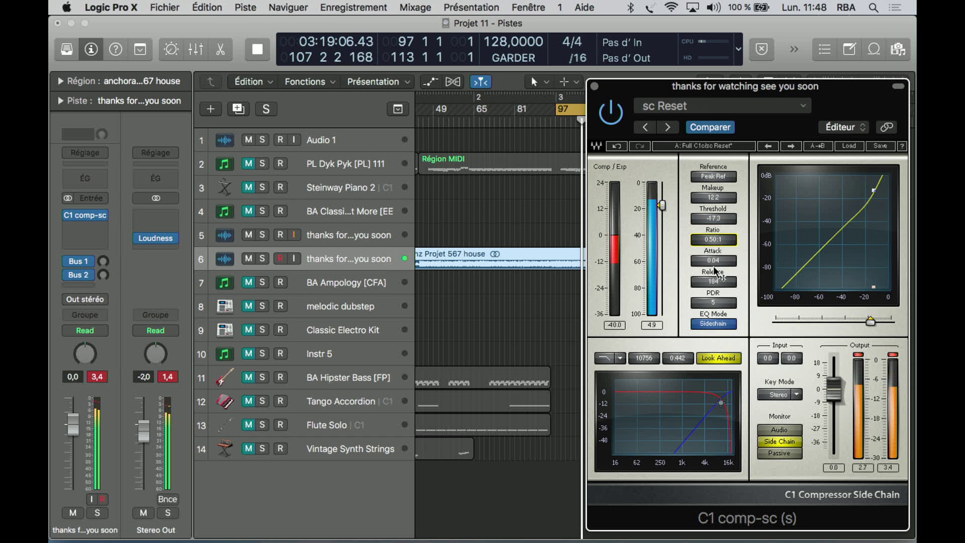
Lower the compressor's Threshold to -26.9 and switch the Reference to Low Ref.
{"action": "left_click", "coordinate": [716, 199]}
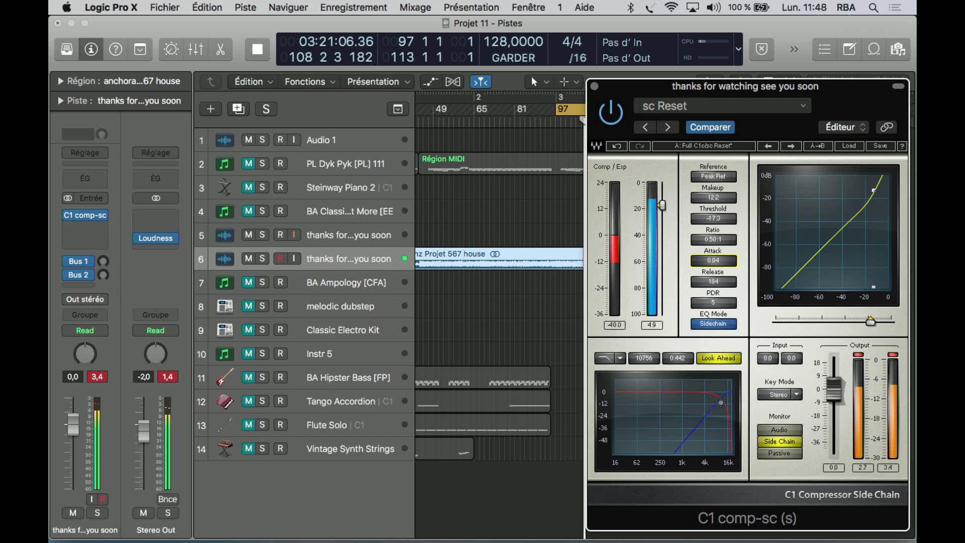
{"action": "left_click_drag", "start_coordinate": [713, 218], "coordinate": [714, 249]}
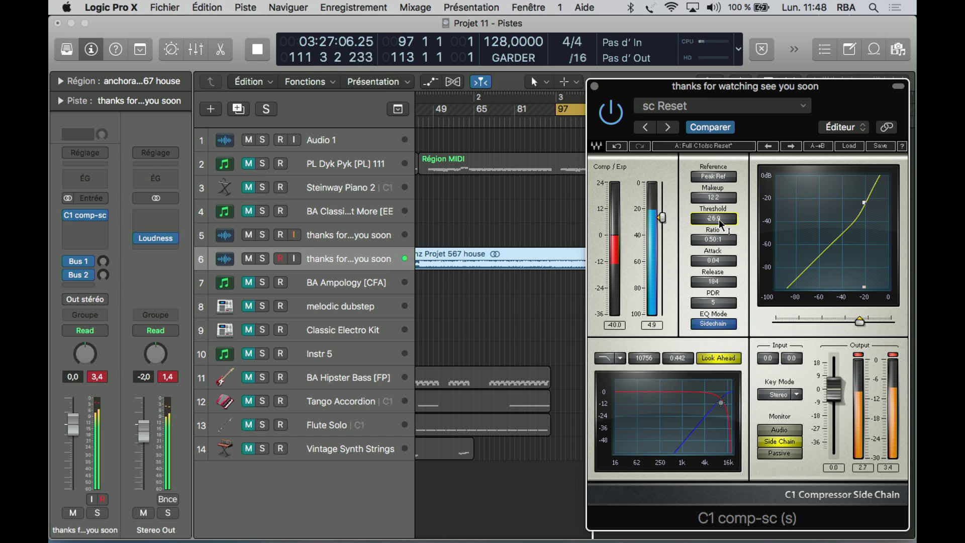
{"action": "left_click", "coordinate": [714, 176]}
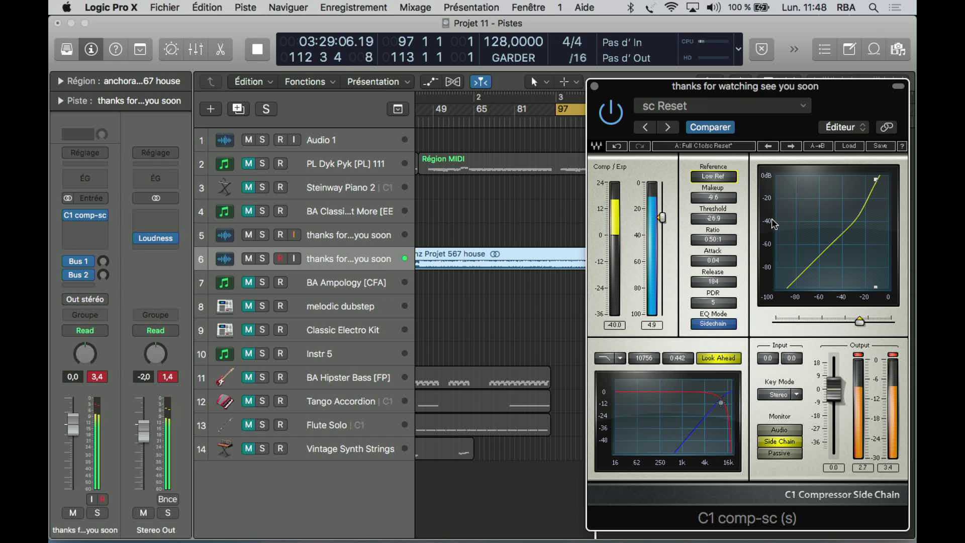
Bypass and reactivate C1 to compare the adjusted settings, and stop playback.
{"action": "left_click", "coordinate": [612, 116]}
{"action": "left_click", "coordinate": [613, 118]}
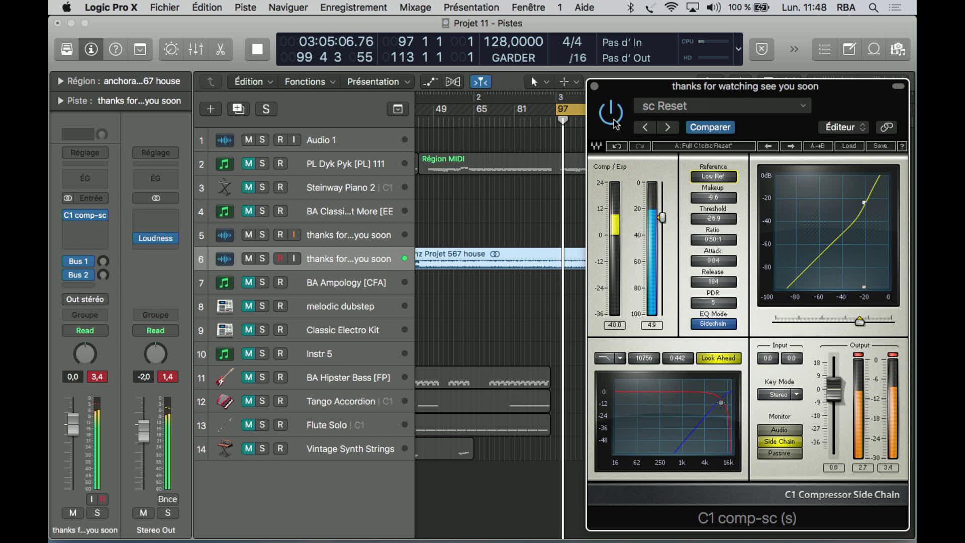
{"action": "key", "text": "space"}
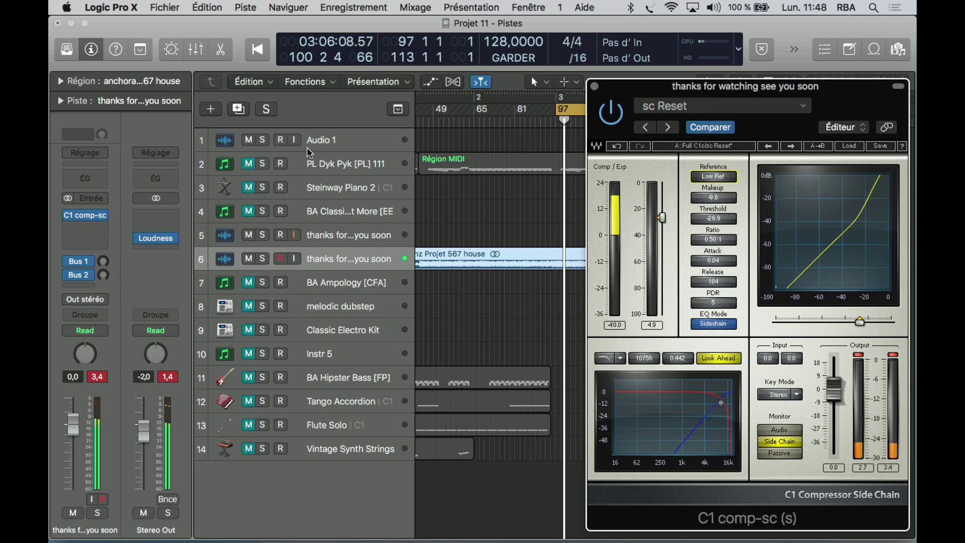
Turn on input monitoring for the Audio 1 track and arm it for recording.
{"action": "left_click", "coordinate": [295, 141]}
{"action": "left_click", "coordinate": [282, 143]}
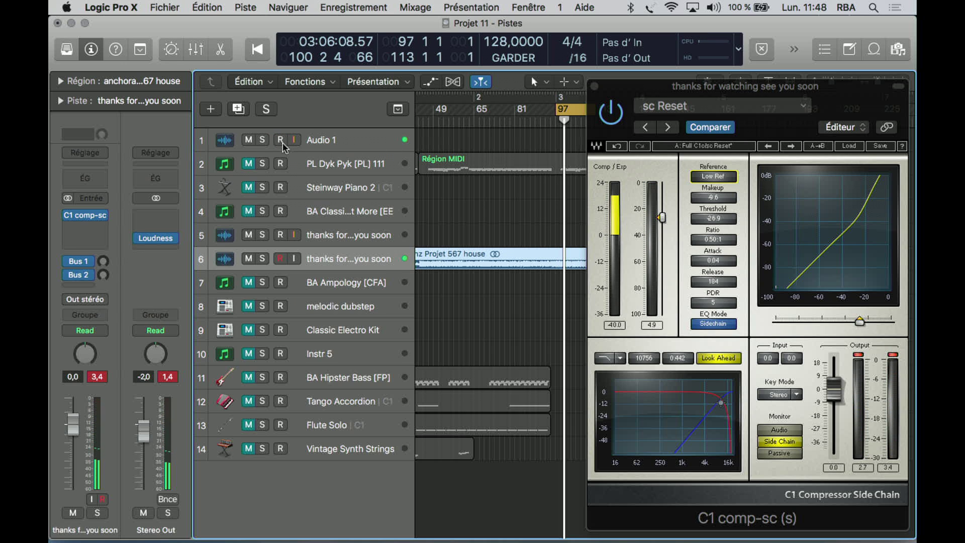